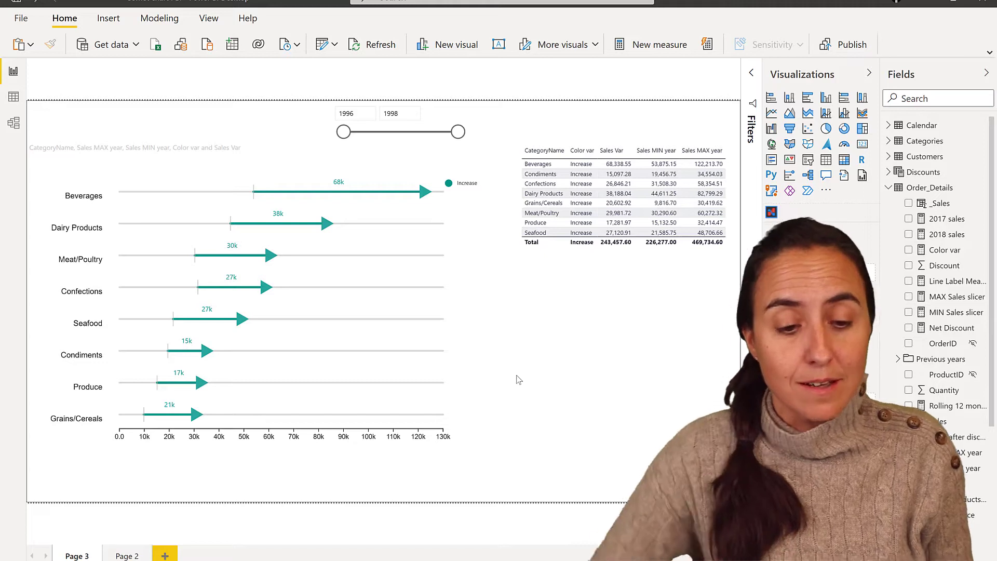
Adjust the year range slicer, then go to Page 2's 1997–1998 category sales table.
left_click(385, 135)
left_click_drag(344, 132, 394, 138)
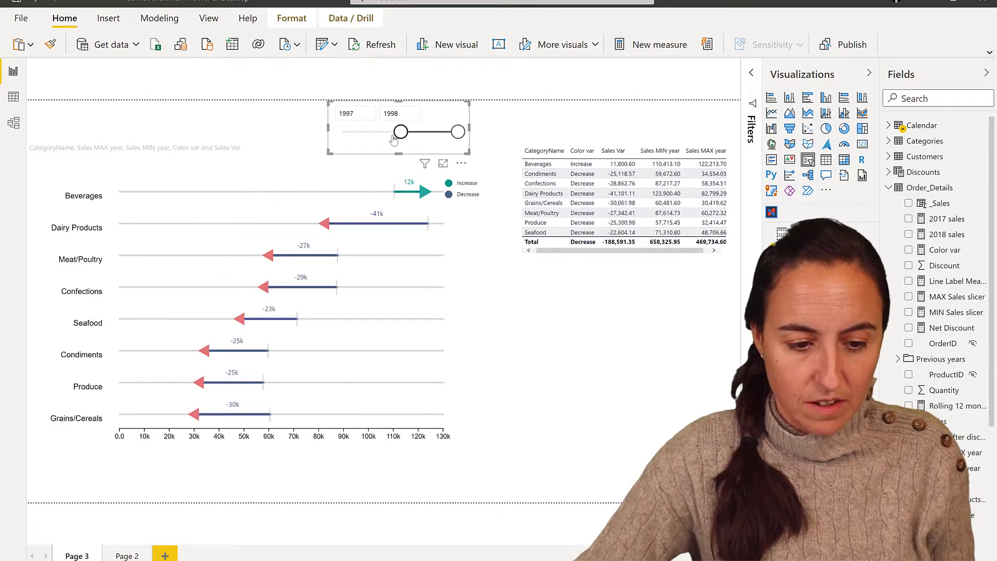
left_click_drag(400, 132, 457, 131)
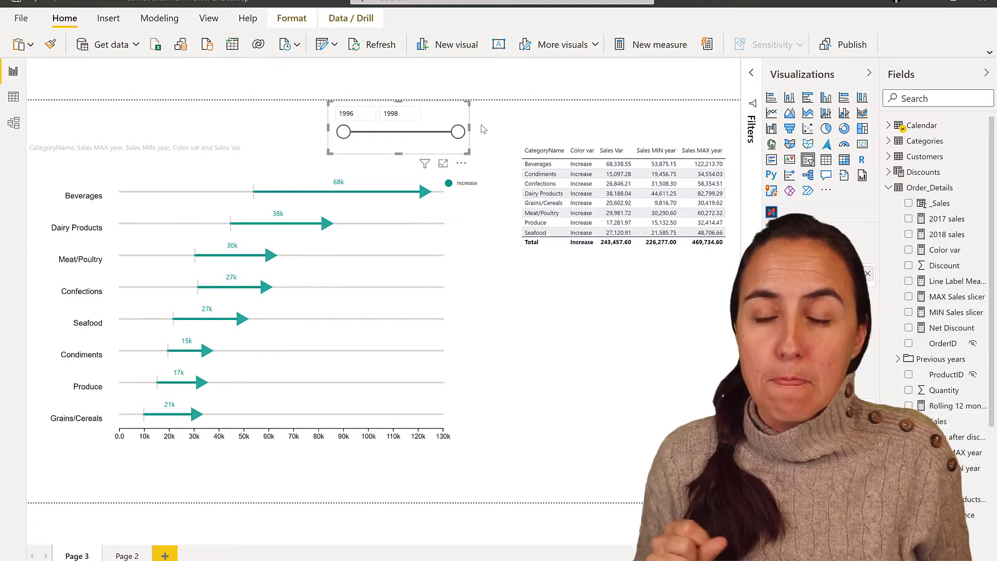
left_click(125, 556)
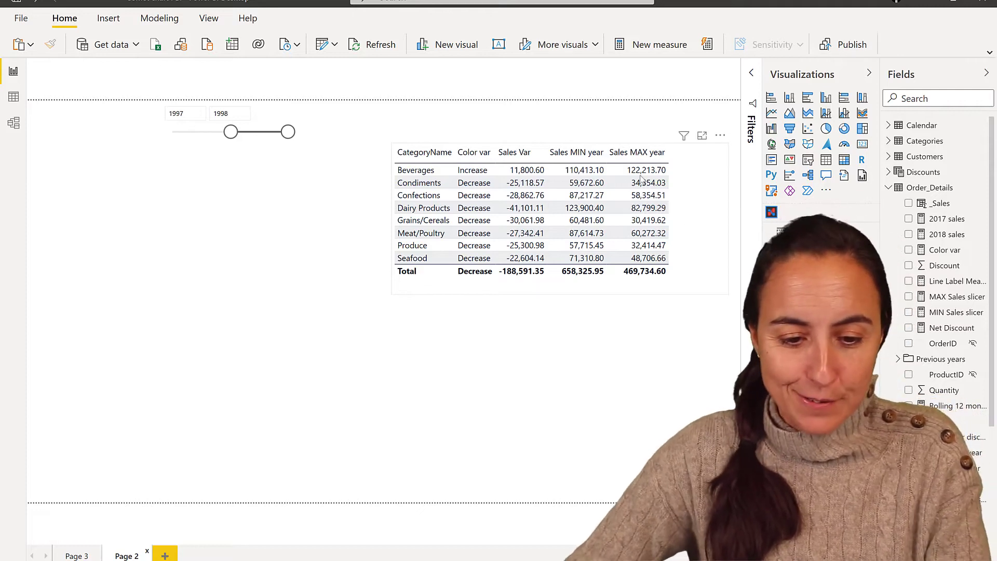
Convert the category sales table into a Charticulator visual.
left_click(714, 178)
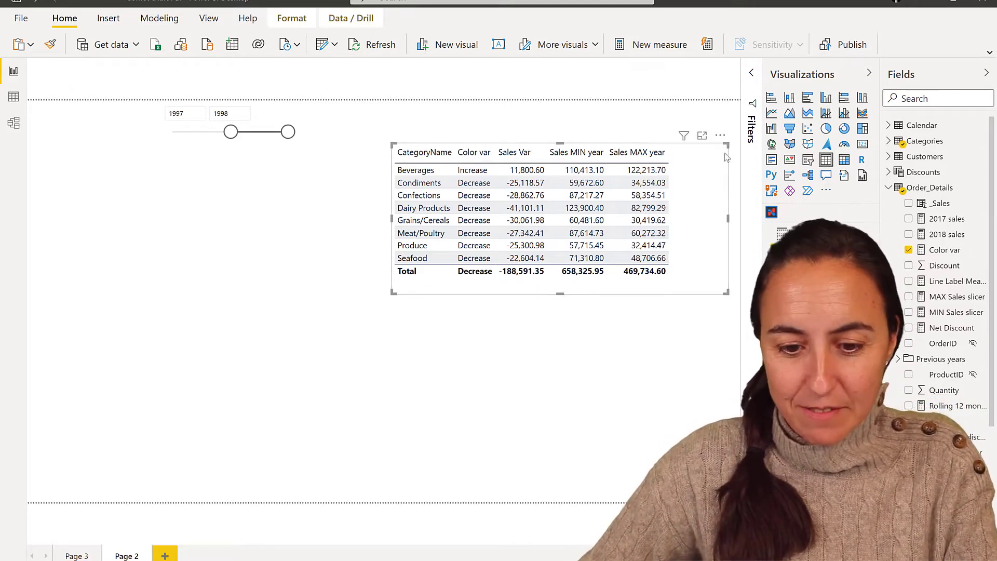
left_click(825, 192)
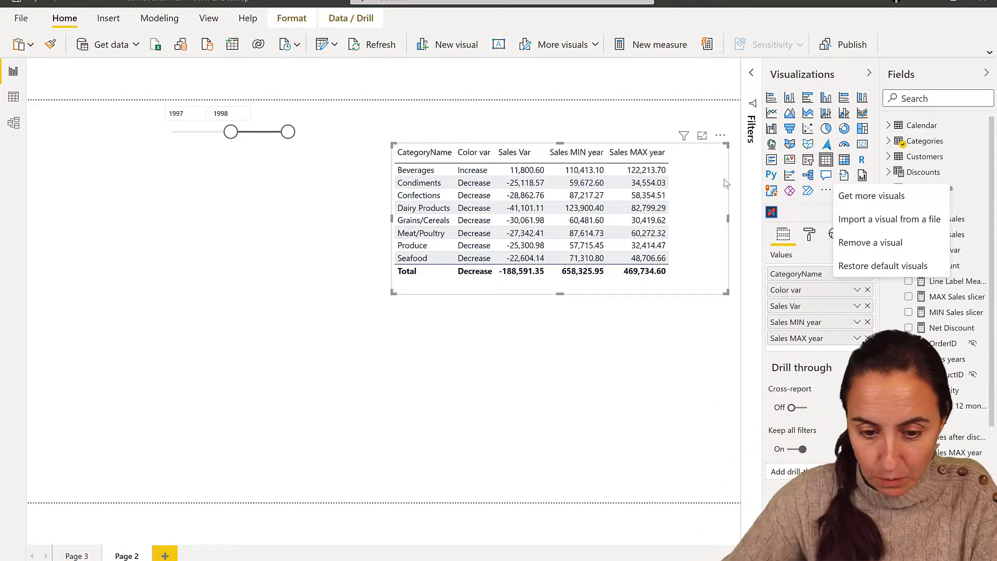
left_click(720, 137)
left_click(721, 136)
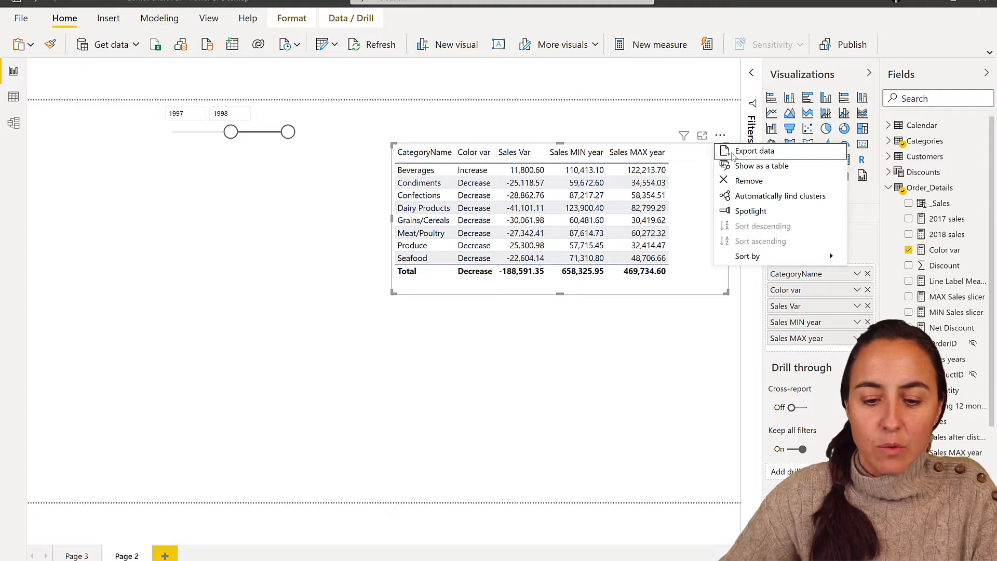
left_click(698, 171)
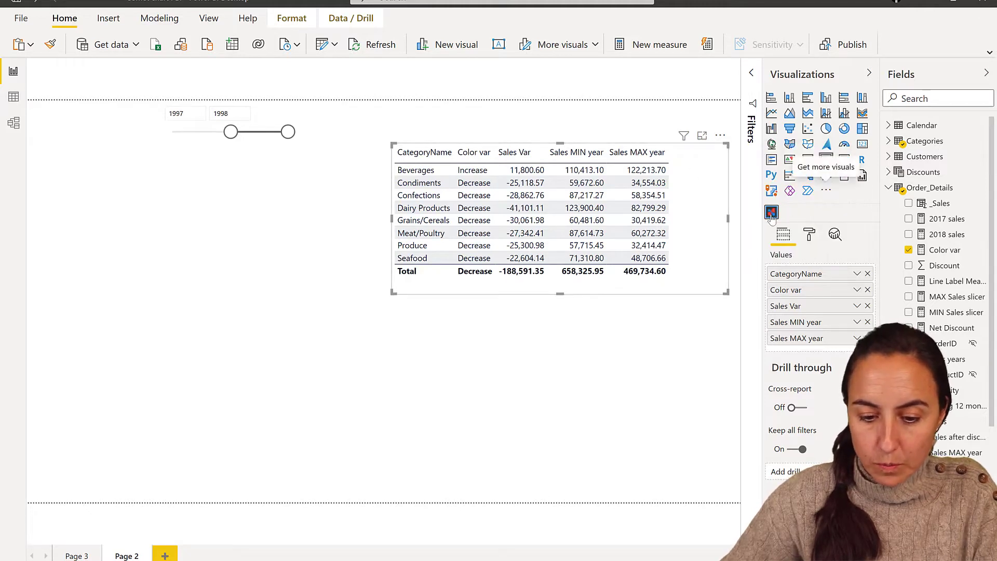
left_click(772, 213)
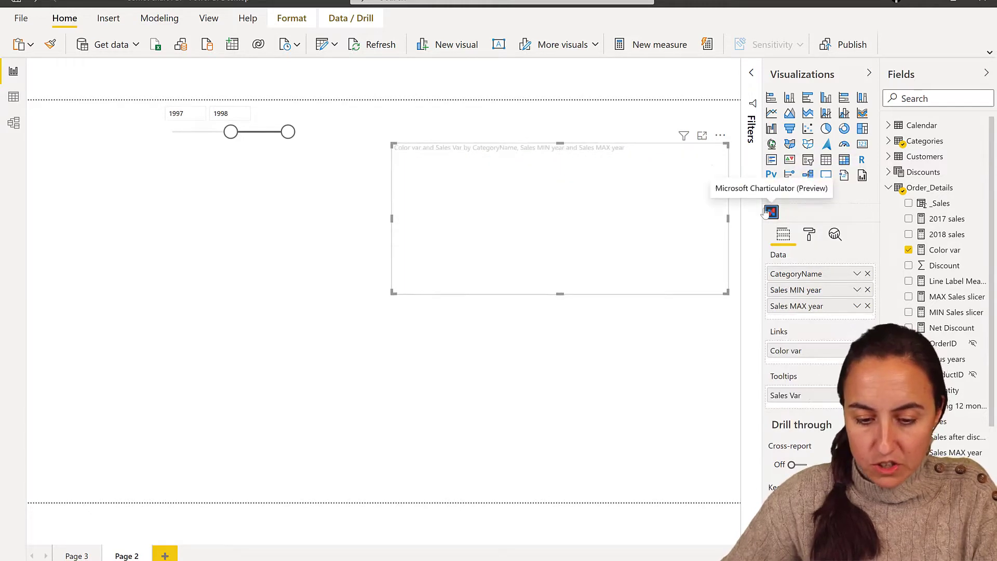
Open the Charticulator visual for editing with Color var and Sales Var added to Data, panes collapsed.
left_click(720, 136)
left_click(733, 149)
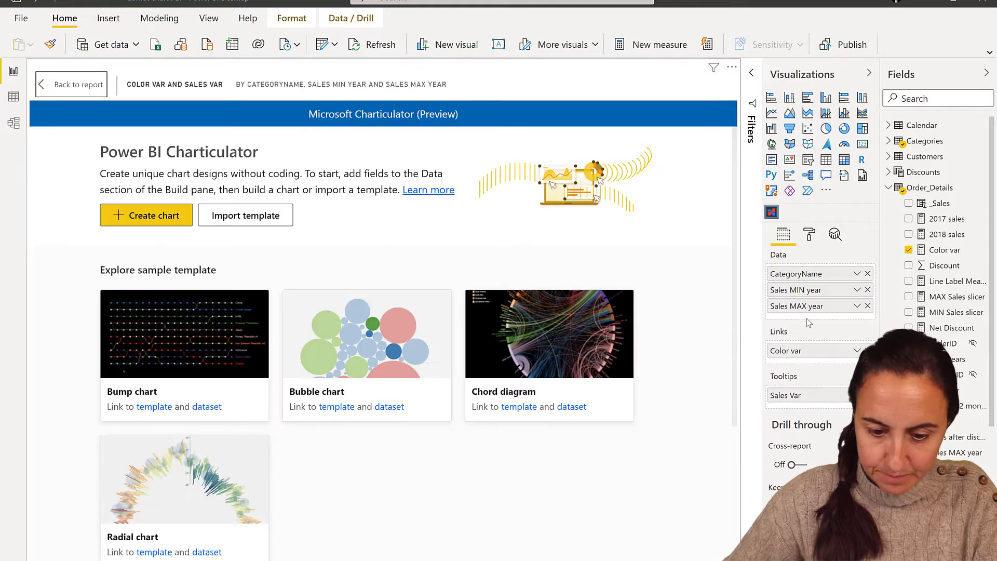
left_click_drag(792, 351, 802, 320)
left_click_drag(822, 404, 803, 338)
left_click(870, 74)
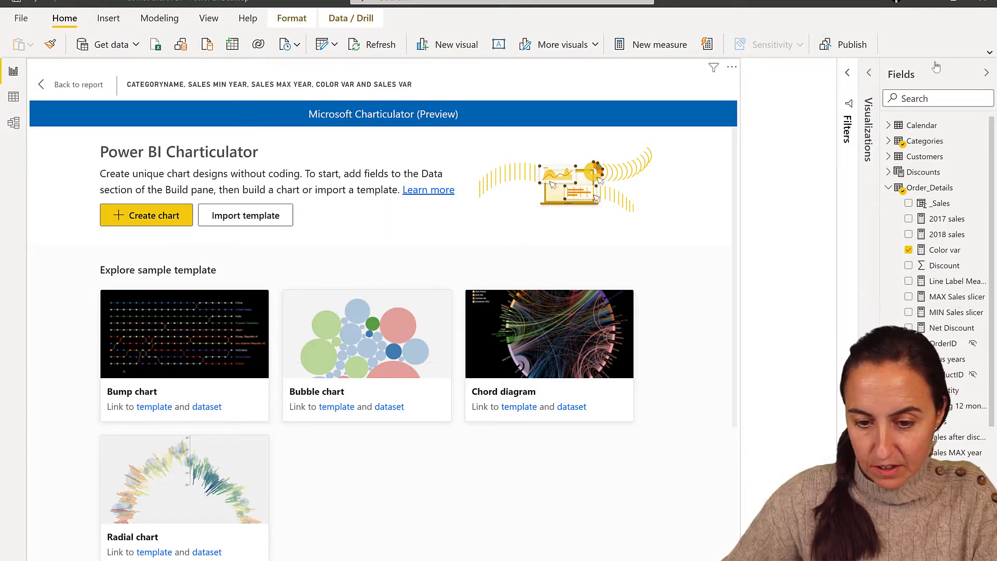
left_click(986, 73)
Create a blank chart and set PlotSegment1's layout to Stack Y.
left_click(155, 232)
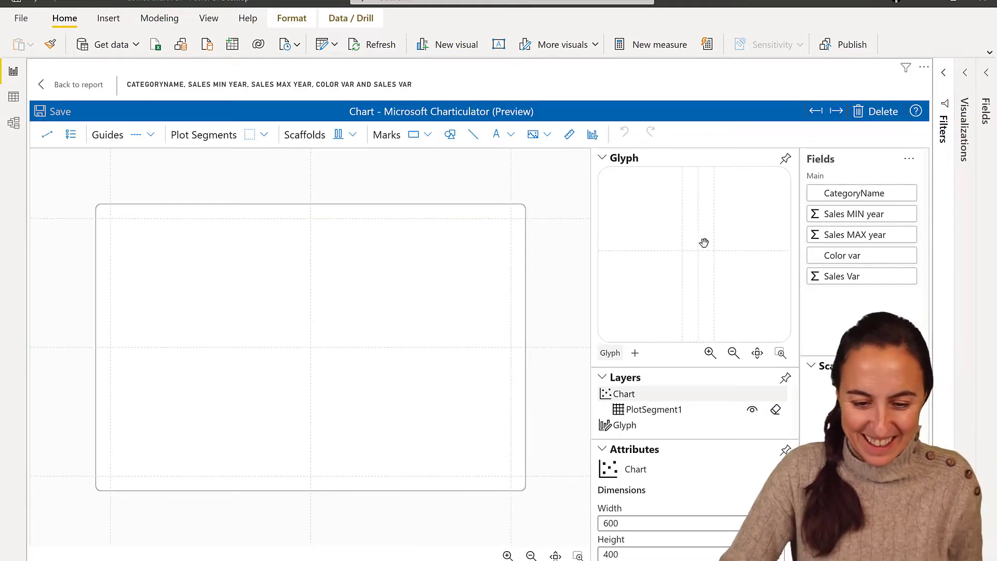
left_click(296, 281)
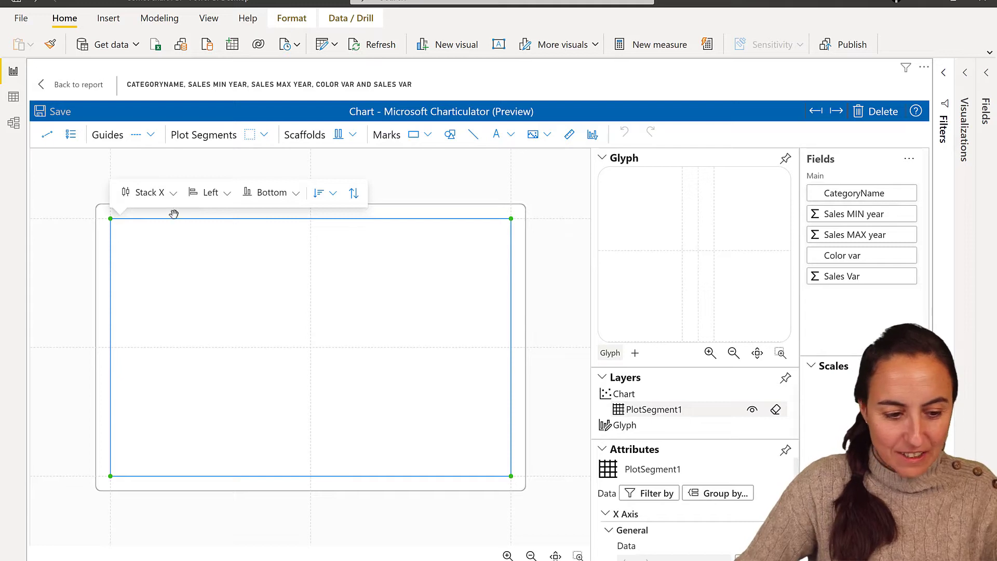
left_click(171, 193)
left_click(162, 235)
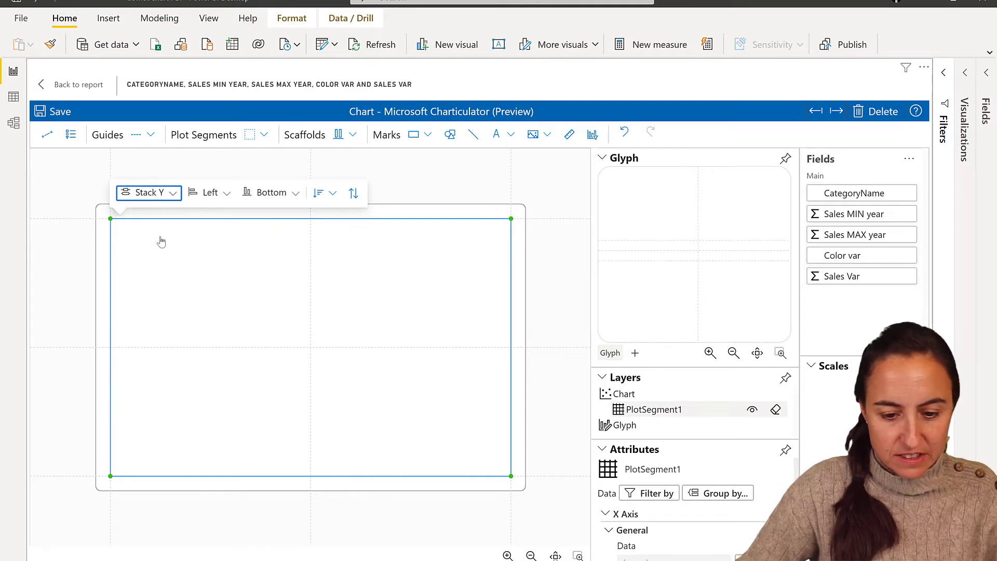
scroll(677, 257, "down", 2)
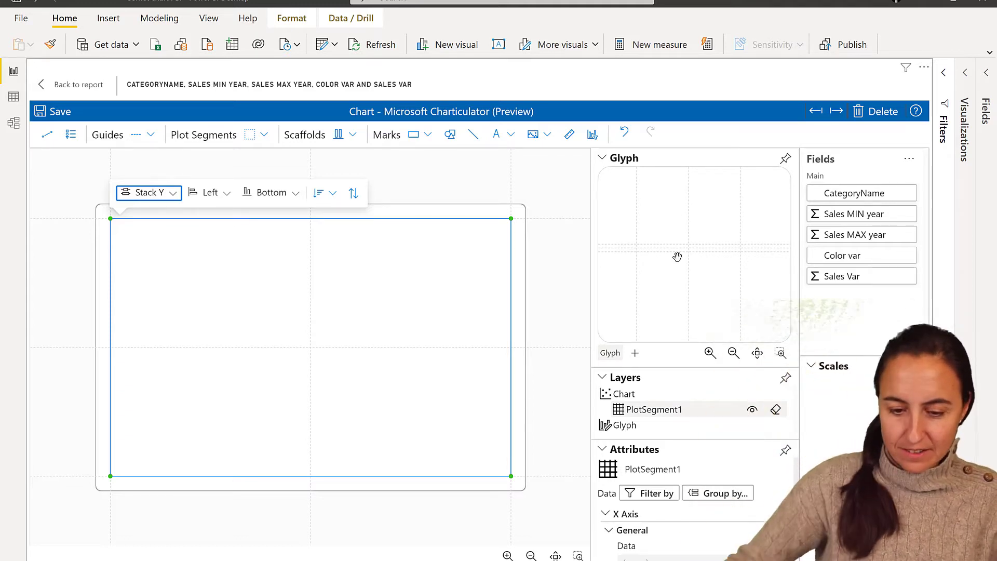
Draw a horizontal data axis in the glyph bound to Sales MIN year and Sales MAX year.
left_click(570, 135)
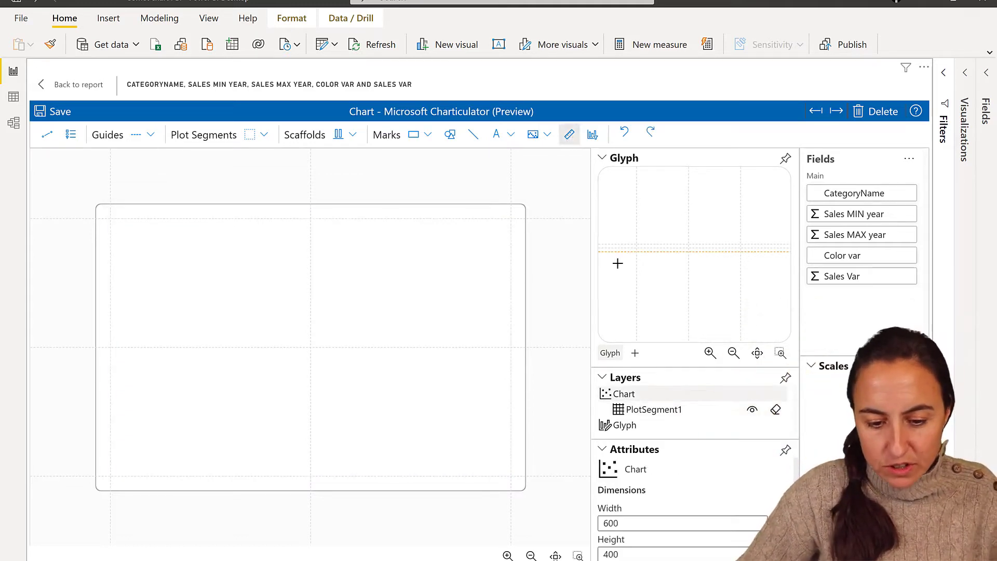
left_click_drag(637, 252, 743, 252)
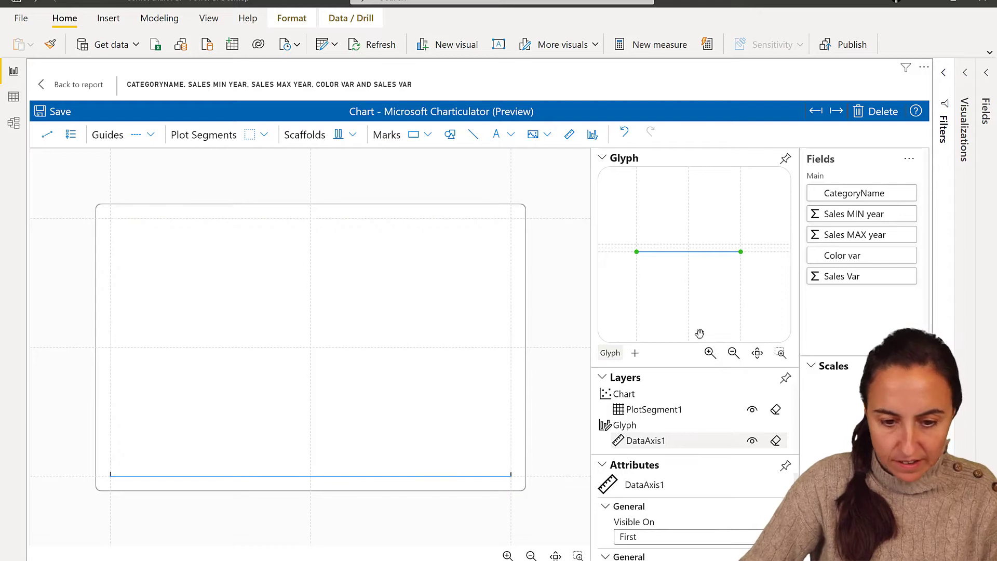
left_click_drag(855, 214, 727, 251)
left_click_drag(879, 235, 696, 251)
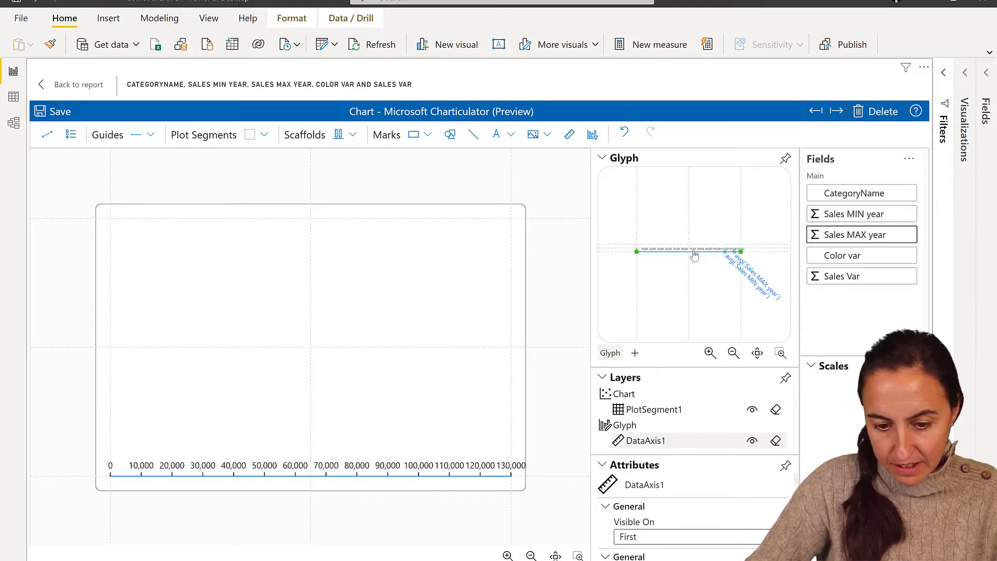
left_click(786, 157)
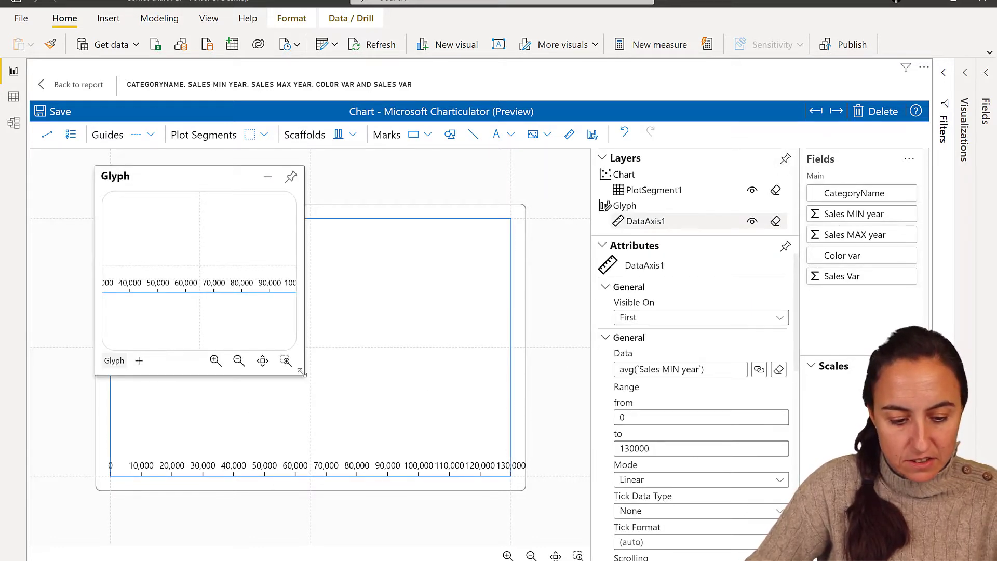
Zoom the enlarged glyph to 80,000–130,000 and draw a line between the MIN and MAX guides.
left_click_drag(301, 373, 695, 409)
left_click(676, 396)
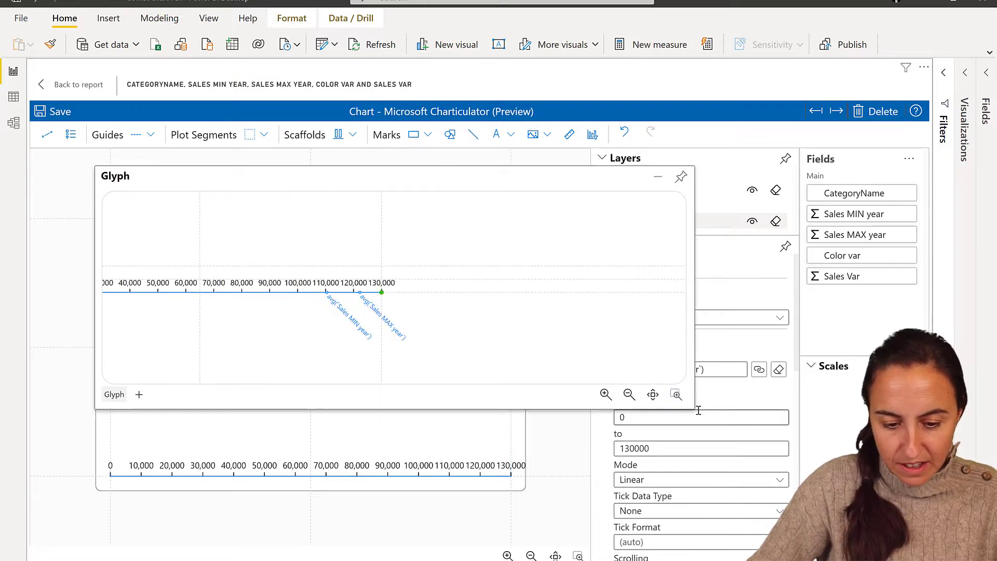
left_click_drag(271, 252, 438, 341)
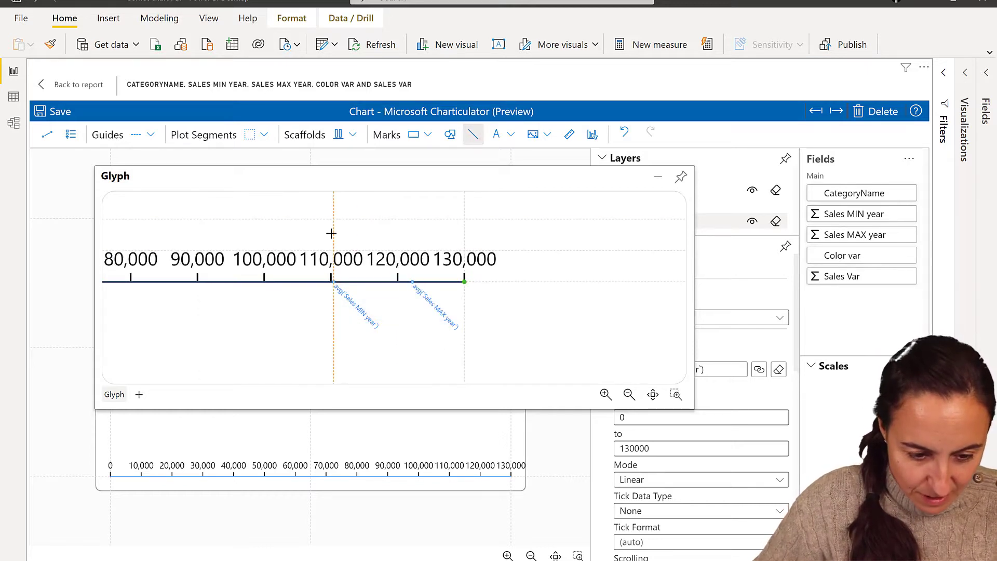
left_click_drag(355, 251, 413, 251)
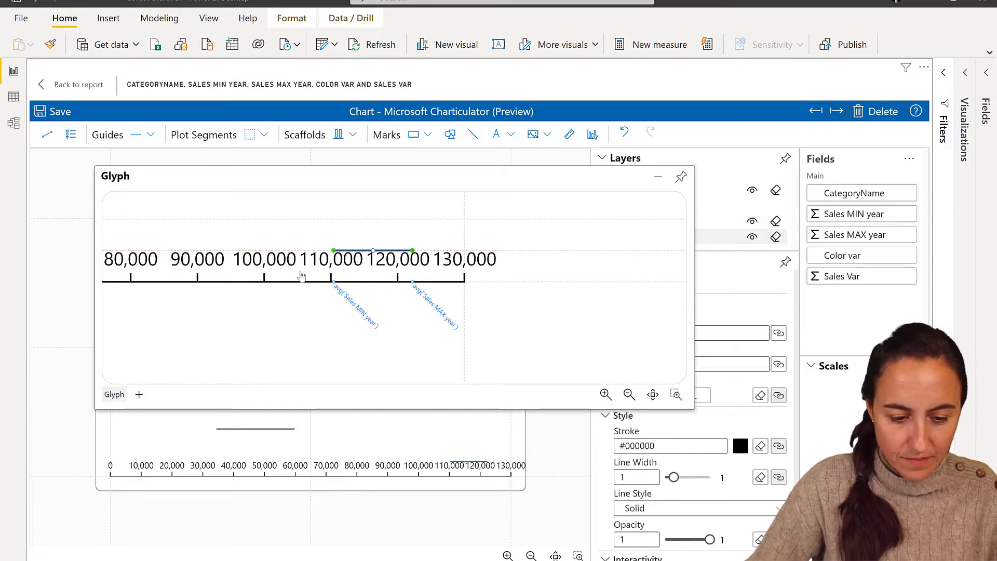
scroll(259, 275, "down", 5)
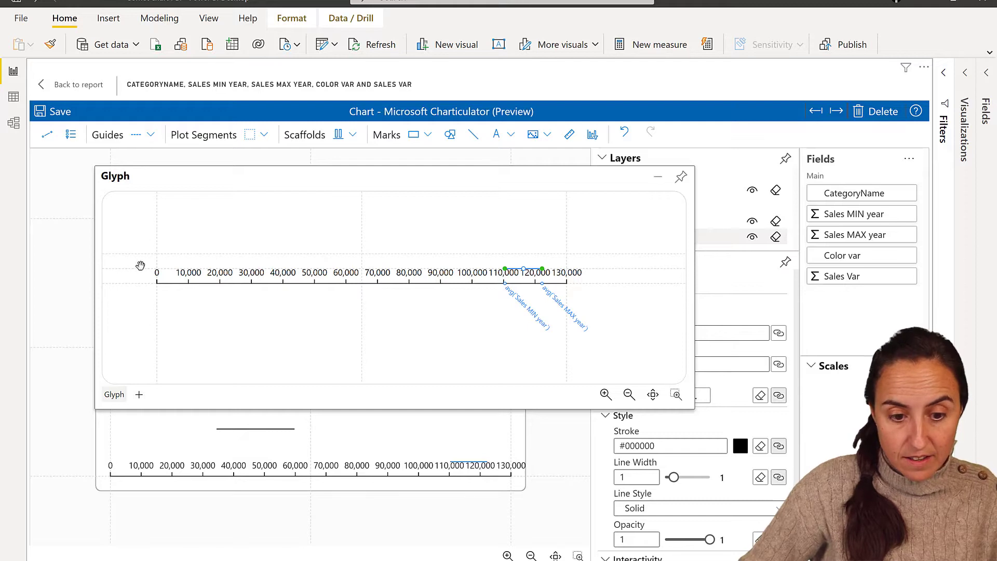
Add a text mark at the axis start showing CategoryName.
left_click(496, 134)
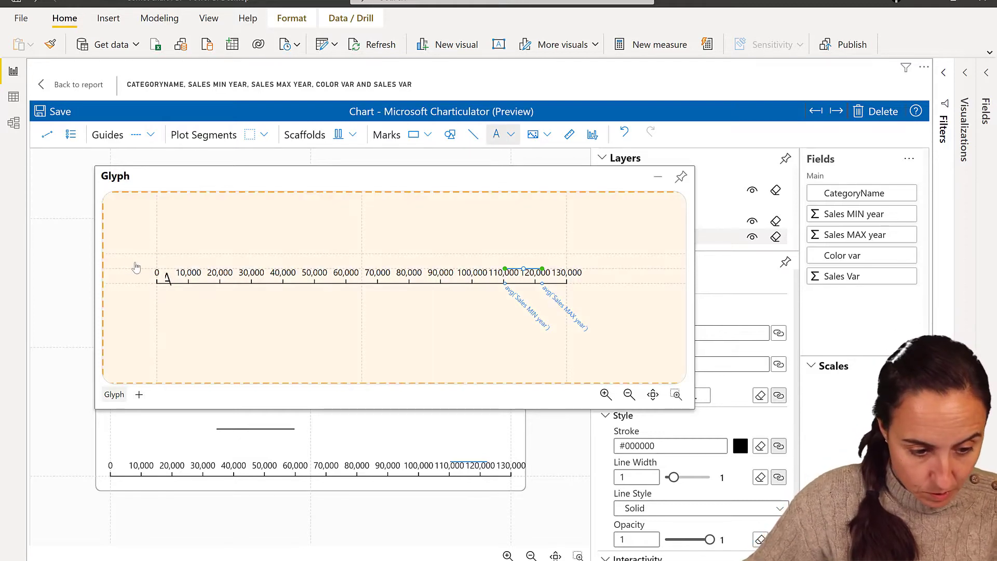
left_click_drag(123, 270, 127, 274)
left_click_drag(288, 276, 129, 272)
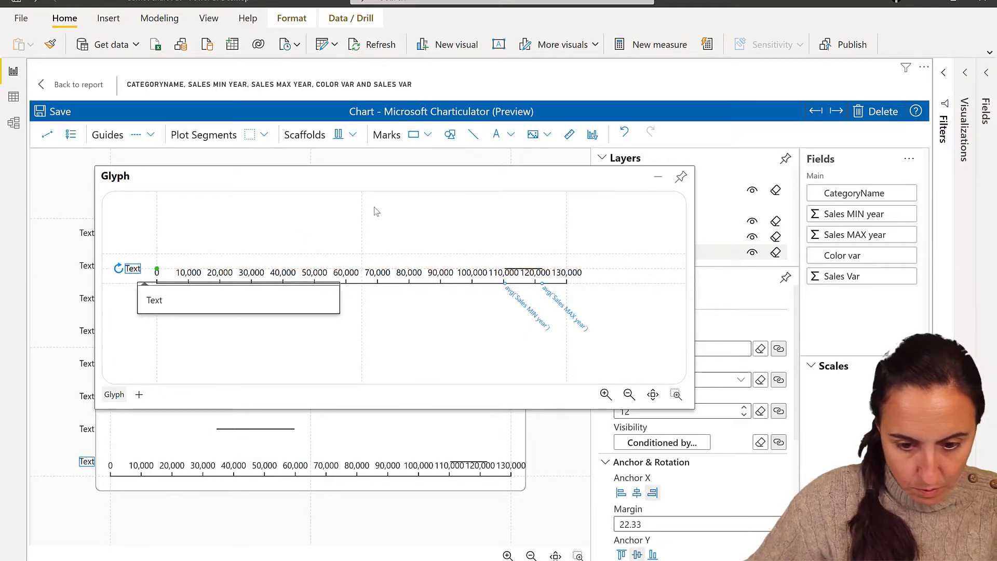
left_click(855, 198)
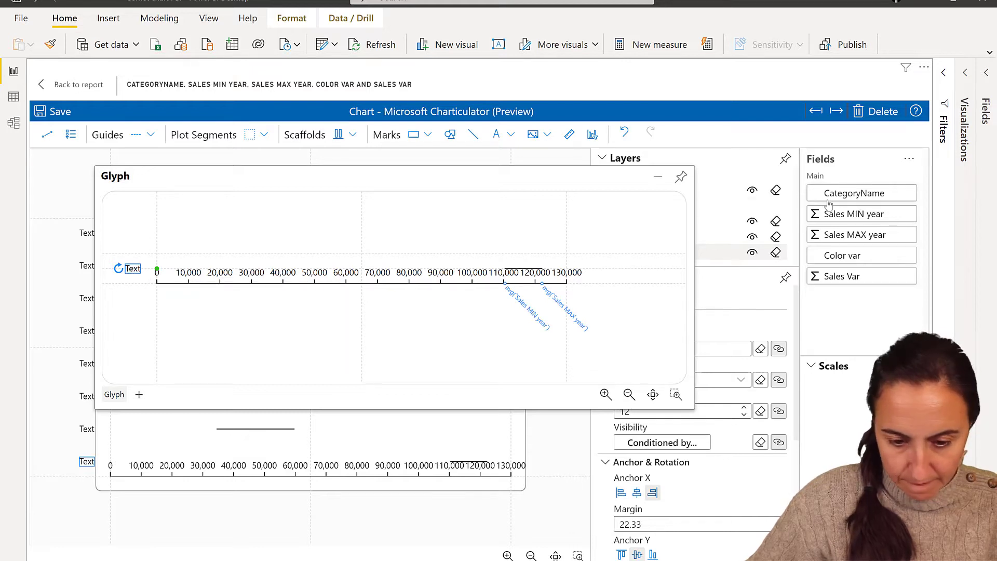
left_click_drag(855, 195, 116, 270)
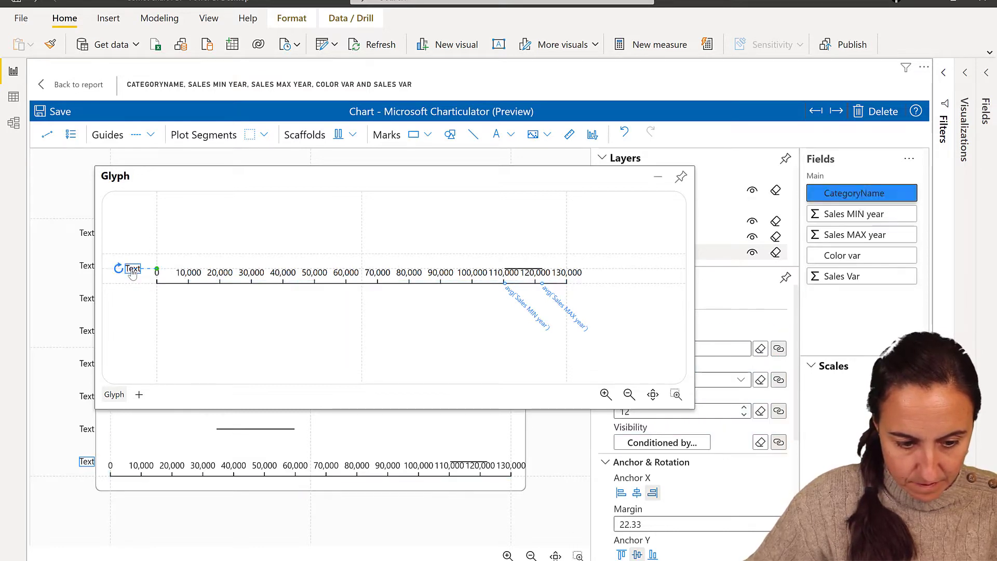
Dock the glyph editor beside the layers and move the plot's left edge right.
left_click(658, 177)
left_click(681, 176)
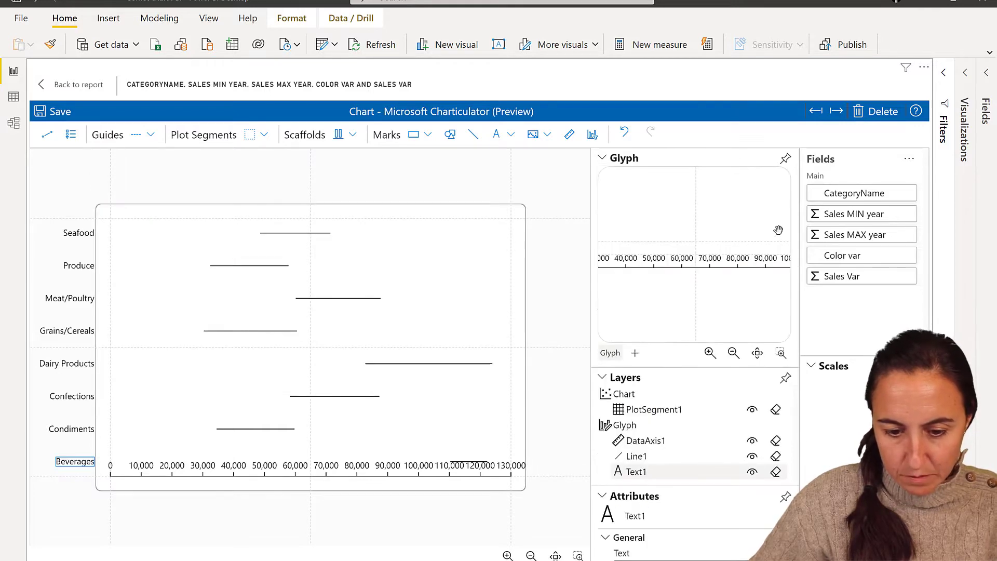
left_click_drag(110, 173, 163, 177)
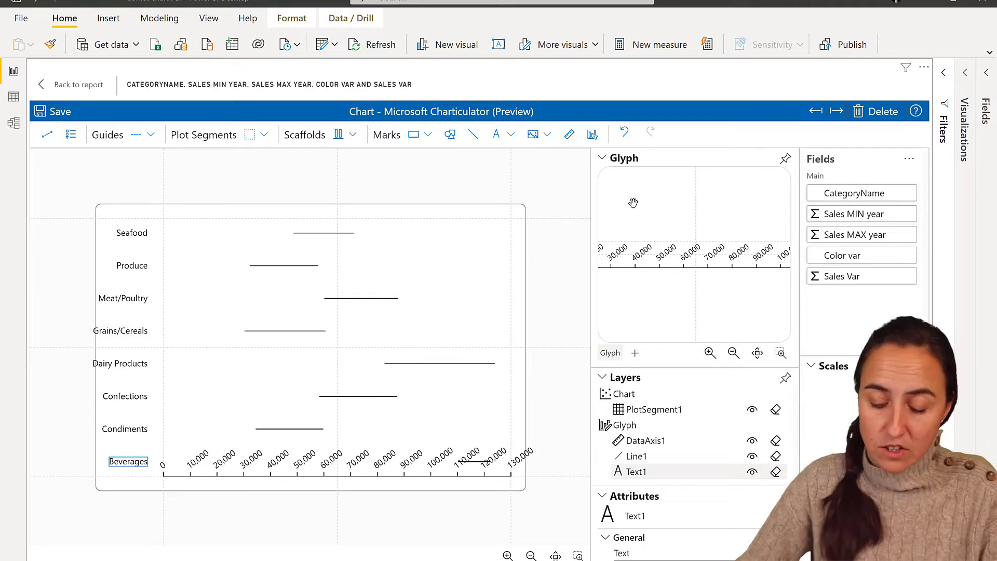
Reduce the category label font size to 8 and adjust the plot's left edge.
left_click(602, 157)
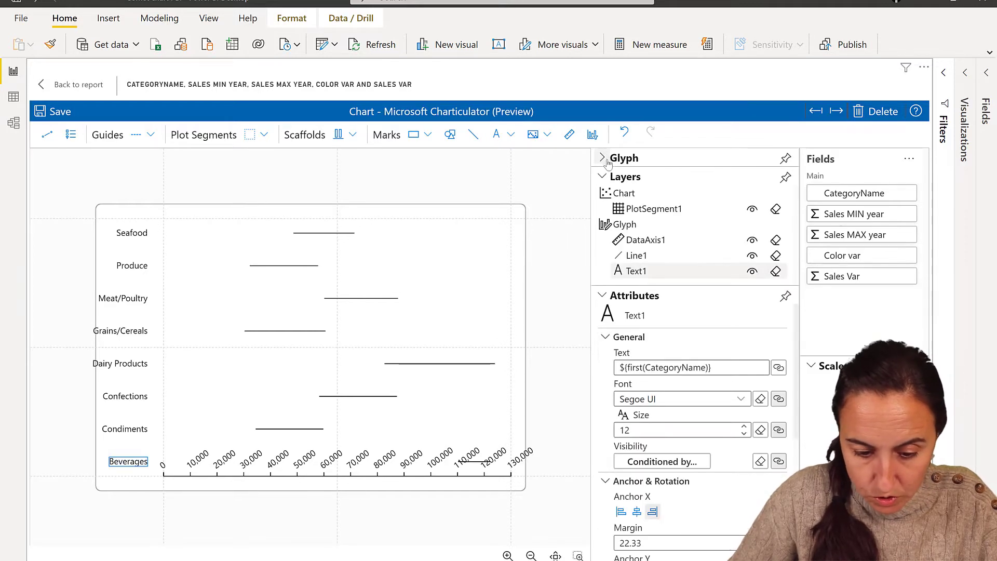
left_click(745, 435)
left_click(744, 434)
left_click(744, 435)
left_click(745, 435)
left_click_drag(168, 183, 156, 182)
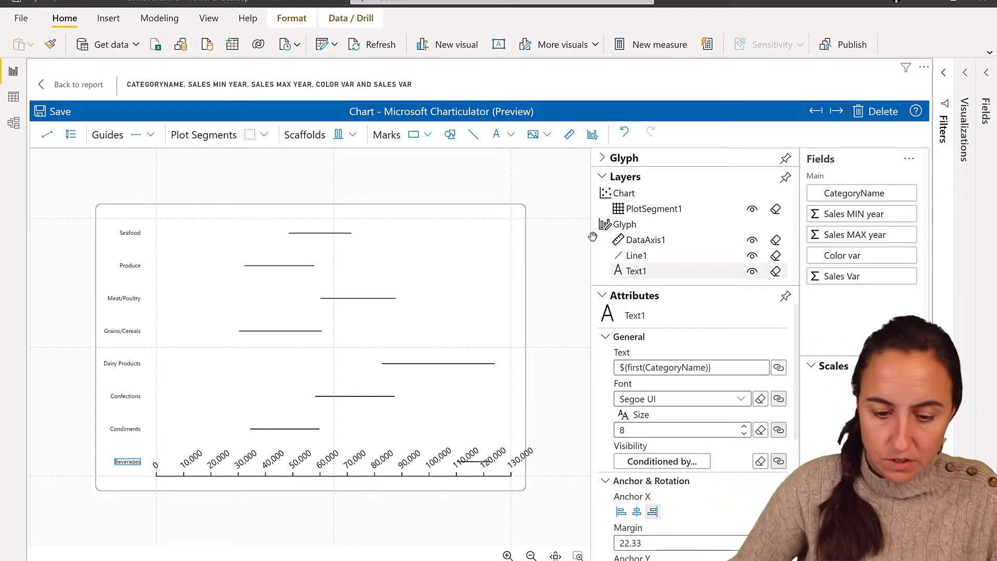
Set DataAxis1 position to Opposite and its tick format to {.2s}.
left_click(672, 243)
scroll(675, 343, "down", 3)
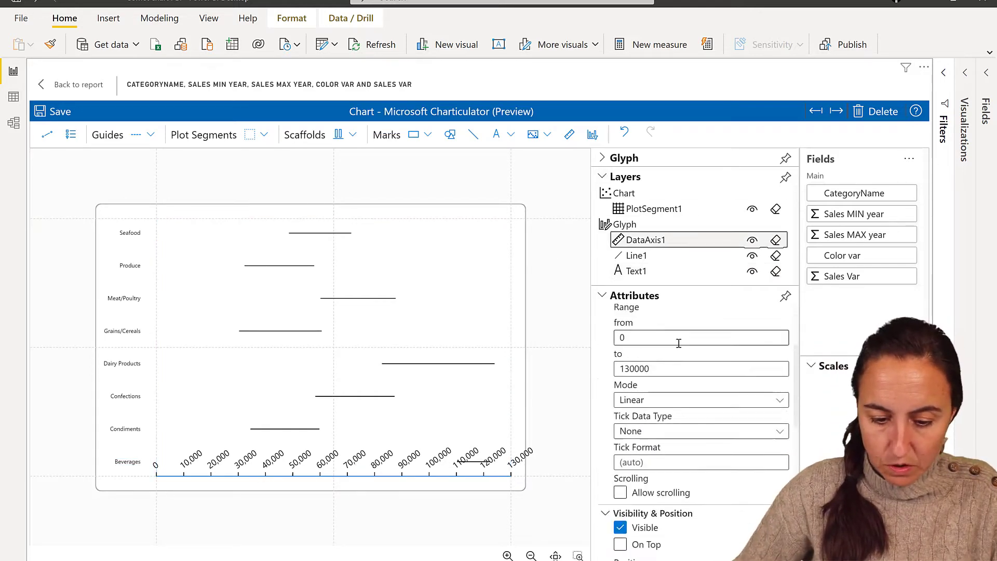
scroll(680, 351, "down", 5)
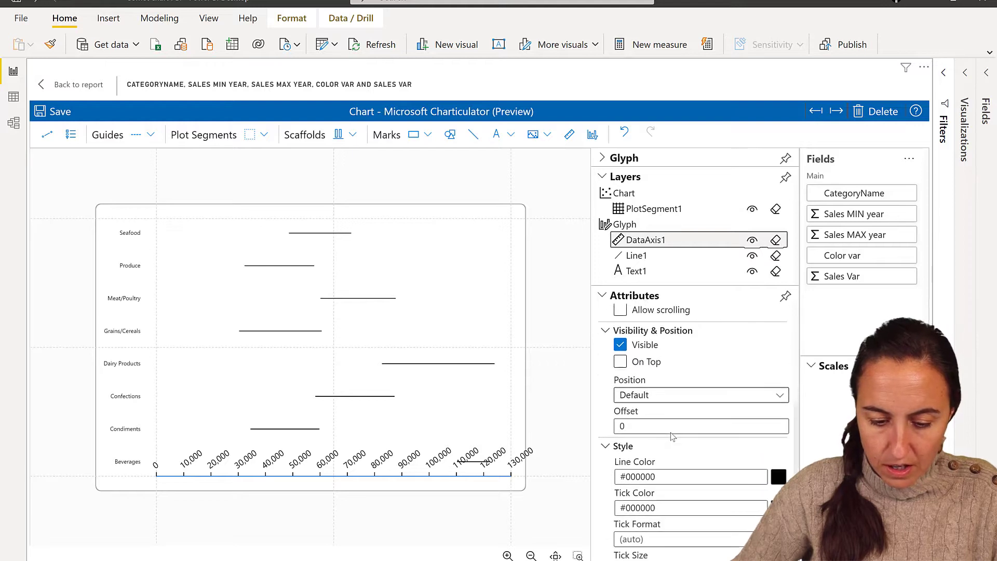
left_click(662, 387)
left_click(660, 416)
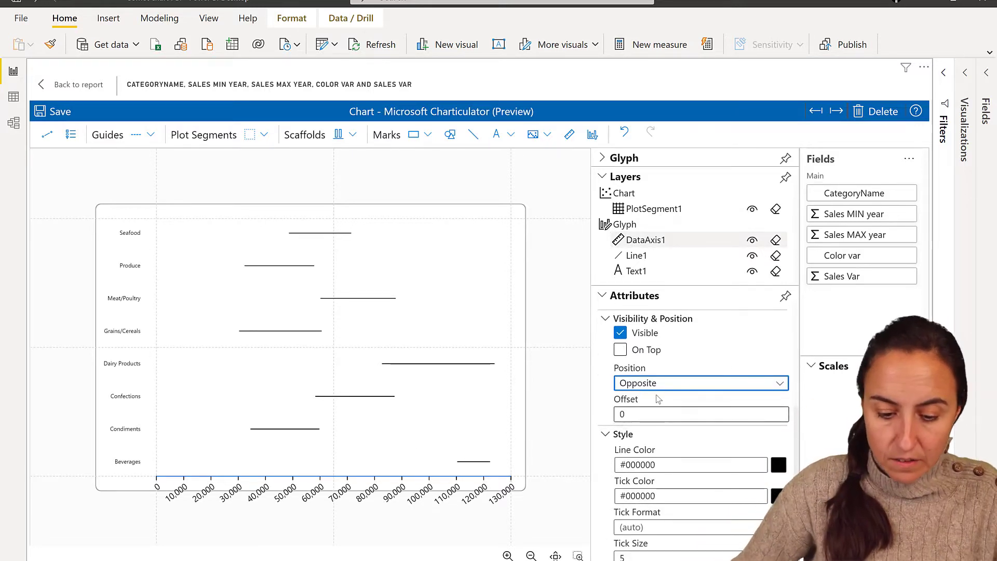
scroll(669, 390, "up", 3)
left_click(657, 399)
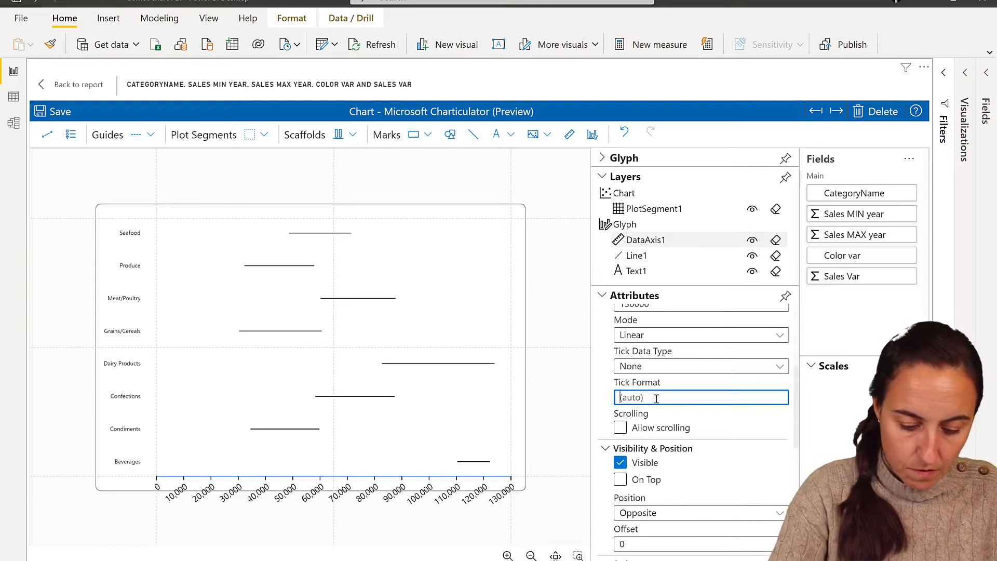
type("{.2")
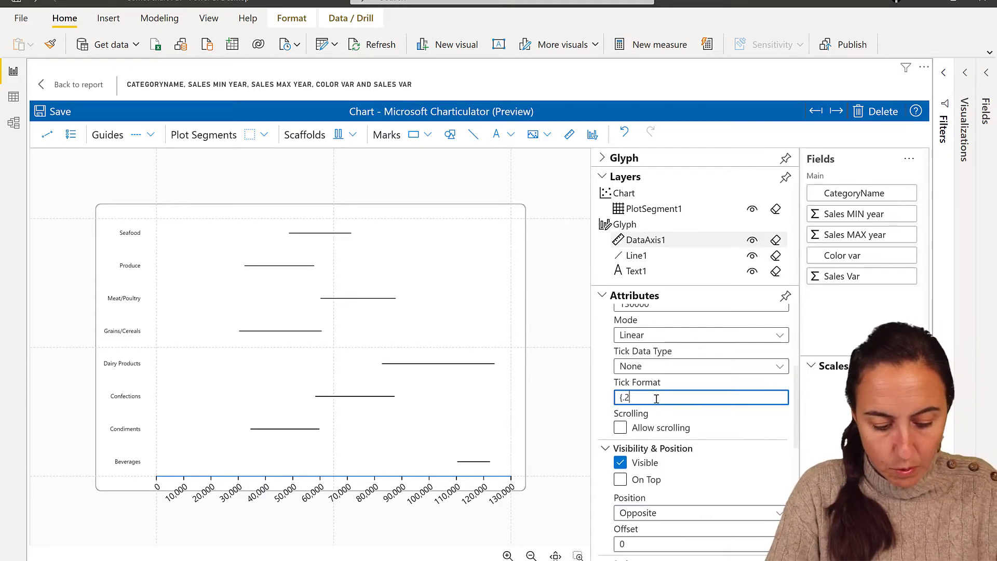
type("s}")
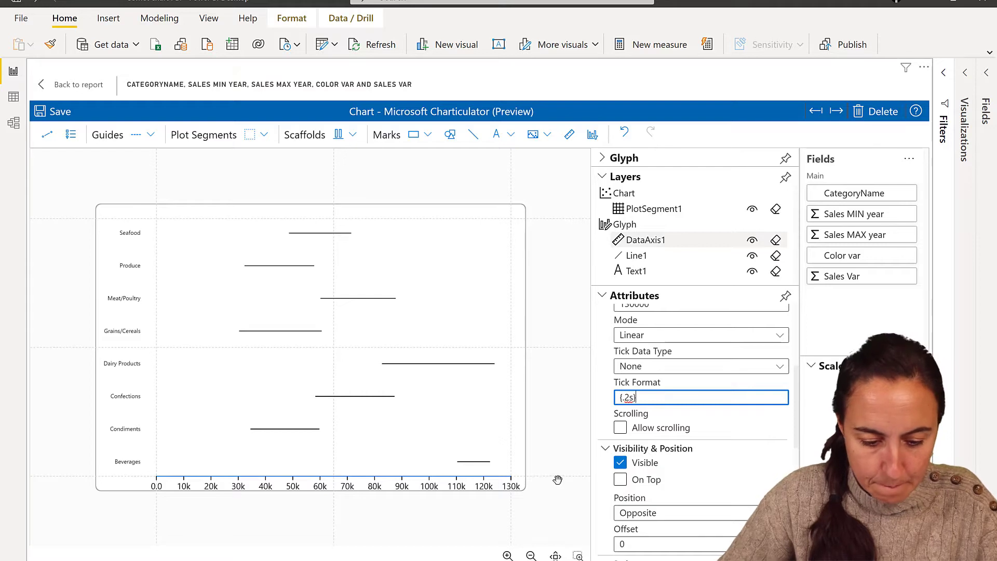
left_click_drag(557, 476, 560, 471)
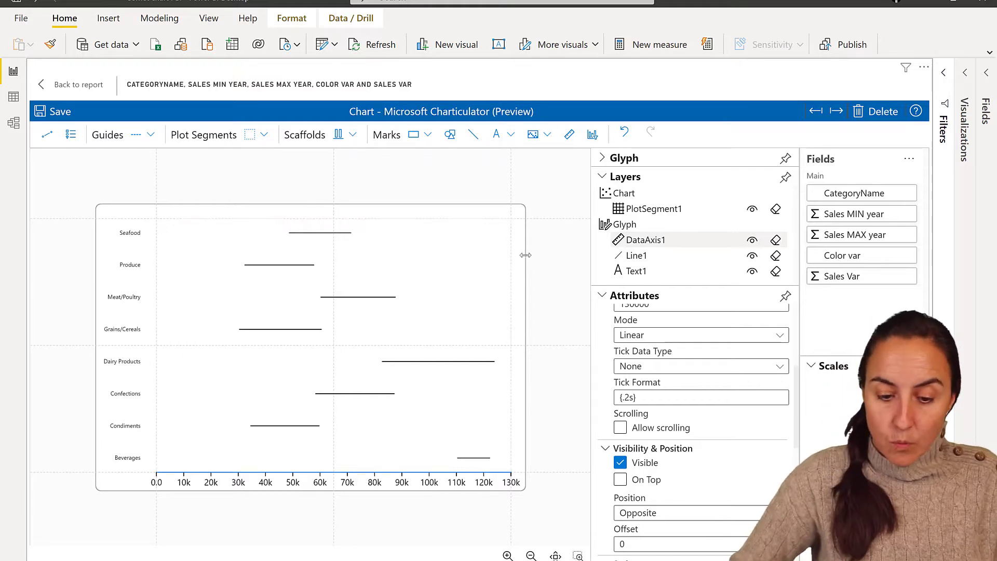
Bind Line1's stroke colour to Color var.
left_click(643, 256)
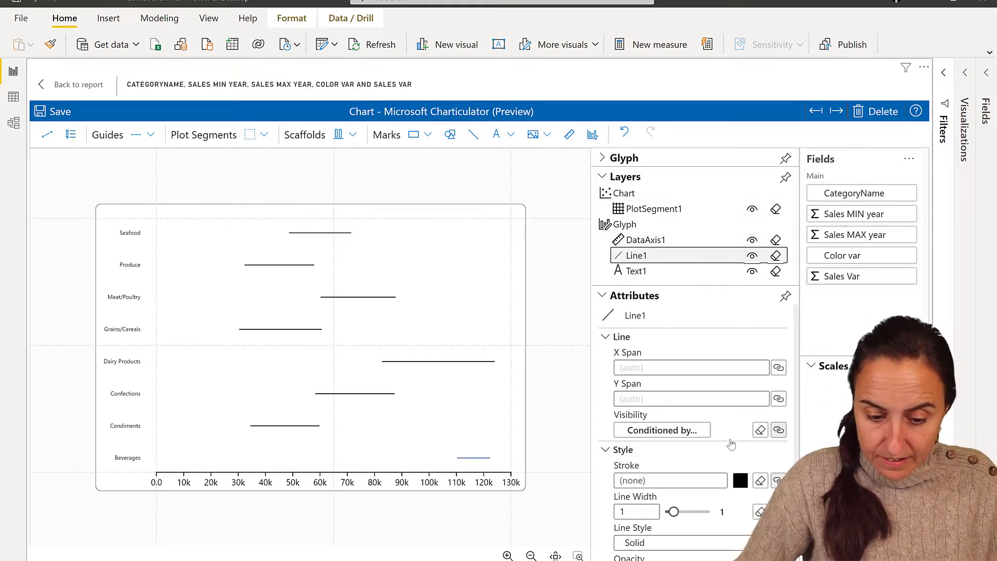
scroll(680, 449, "down", 2)
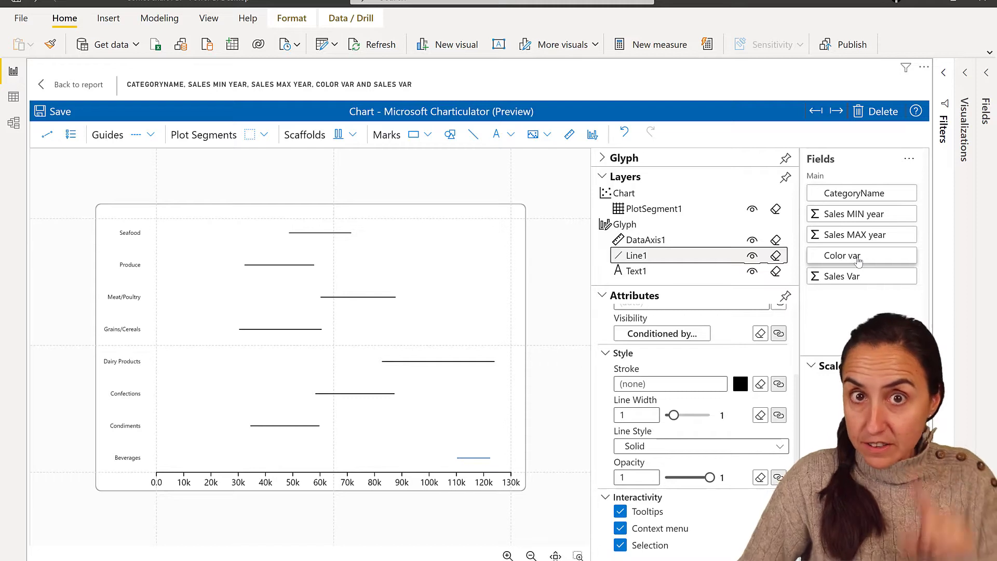
mouse_move(859, 261)
left_mouse_down()
mouse_move(750, 285)
mouse_move(677, 379)
left_mouse_up()
left_click(779, 384)
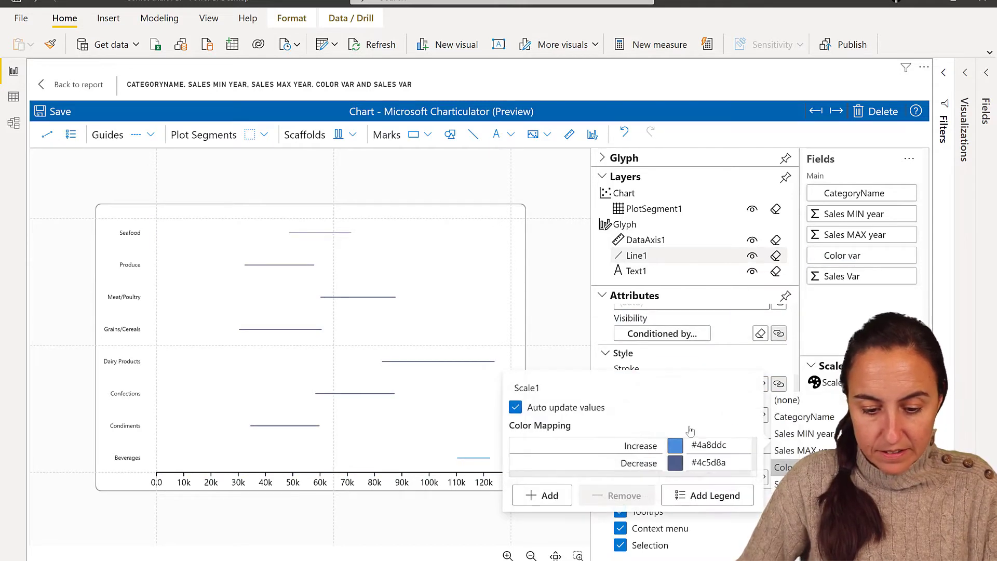
Set the colour scale to Increase green #66bb6a and Decrease red #e57373.
left_click(675, 445)
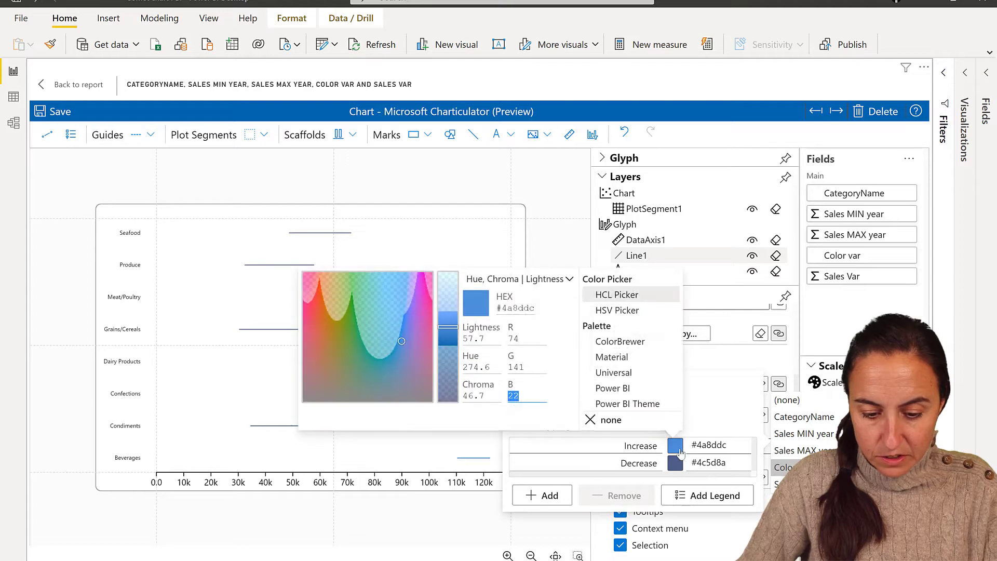
left_click(611, 357)
left_click(298, 366)
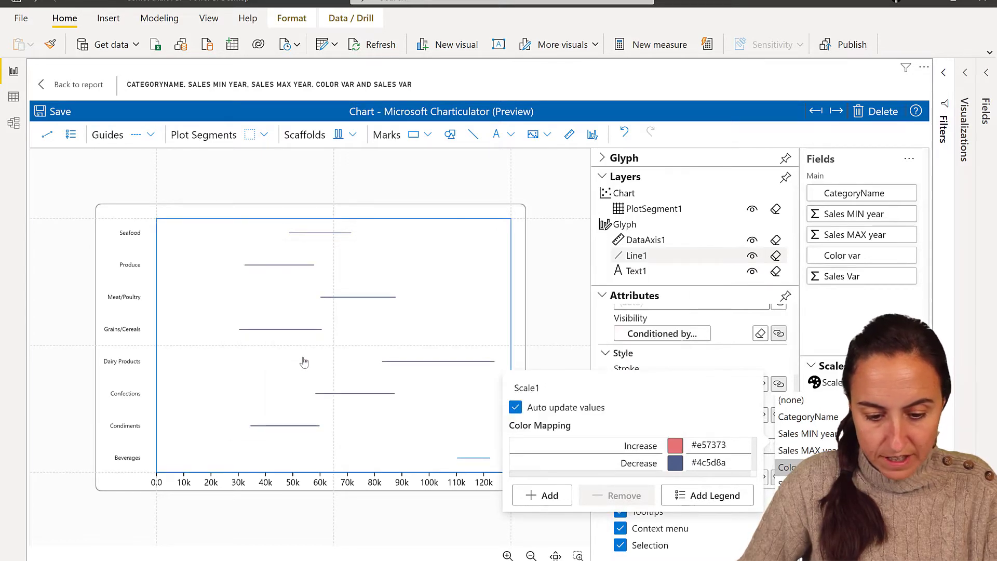
left_click(680, 467)
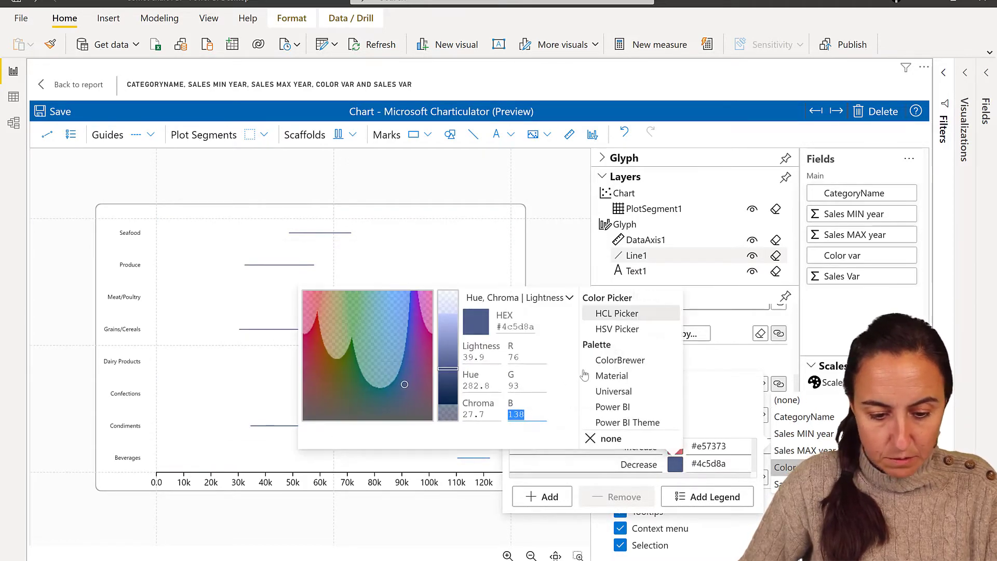
left_click(611, 376)
left_click(303, 383)
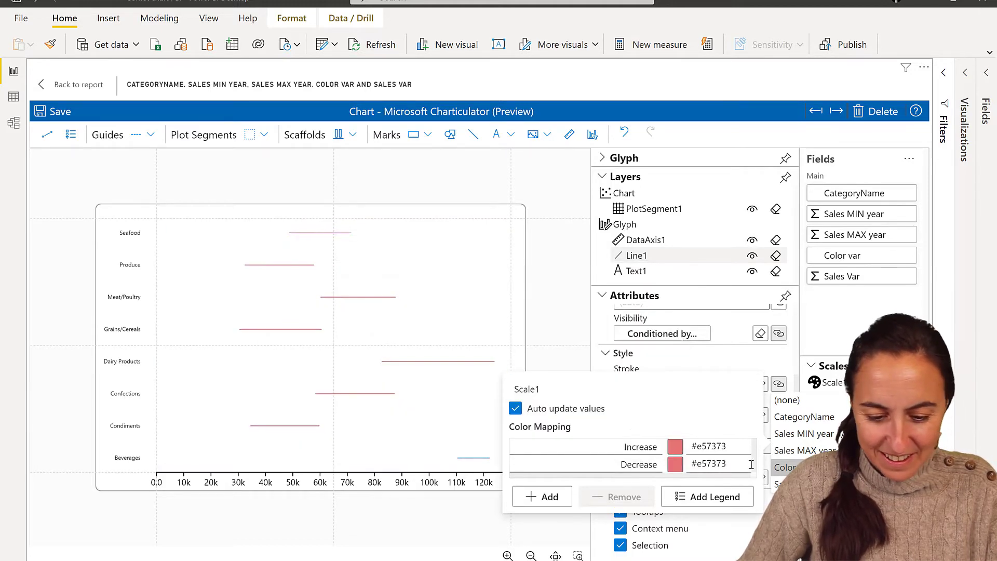
left_click(678, 452)
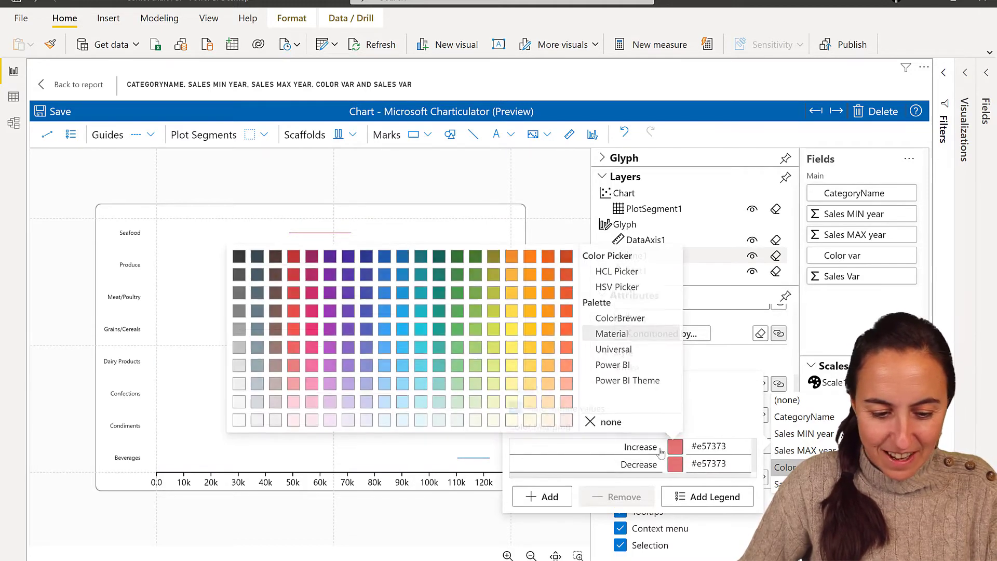
left_click(457, 349)
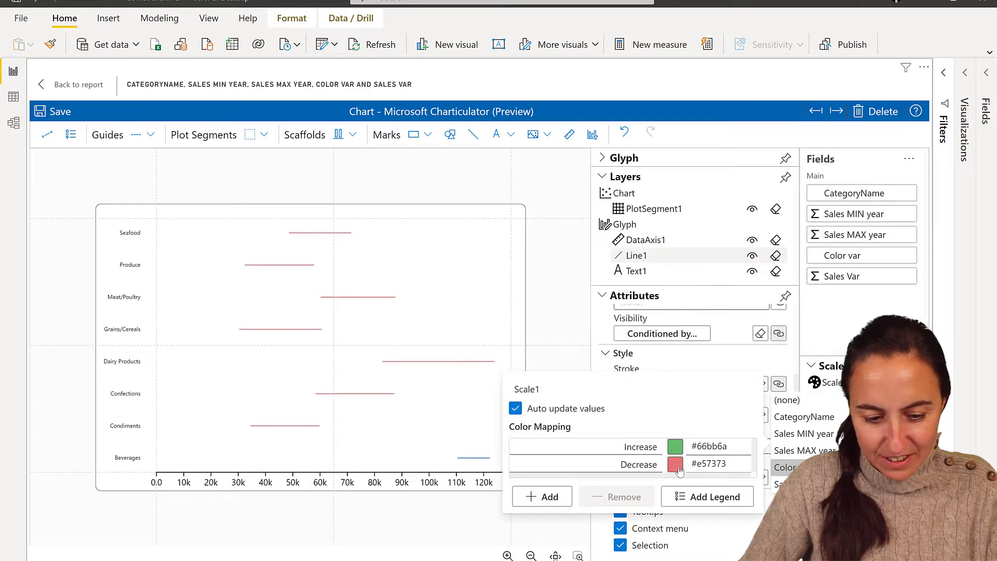
left_click(594, 330)
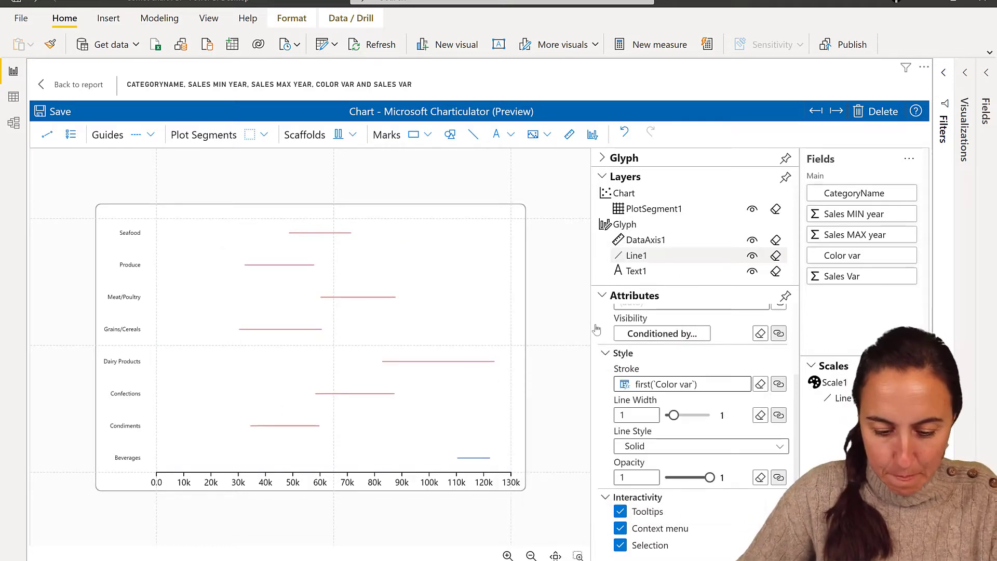
Set the line width to 2 and save the chart back to the report.
left_click_drag(674, 415, 683, 415)
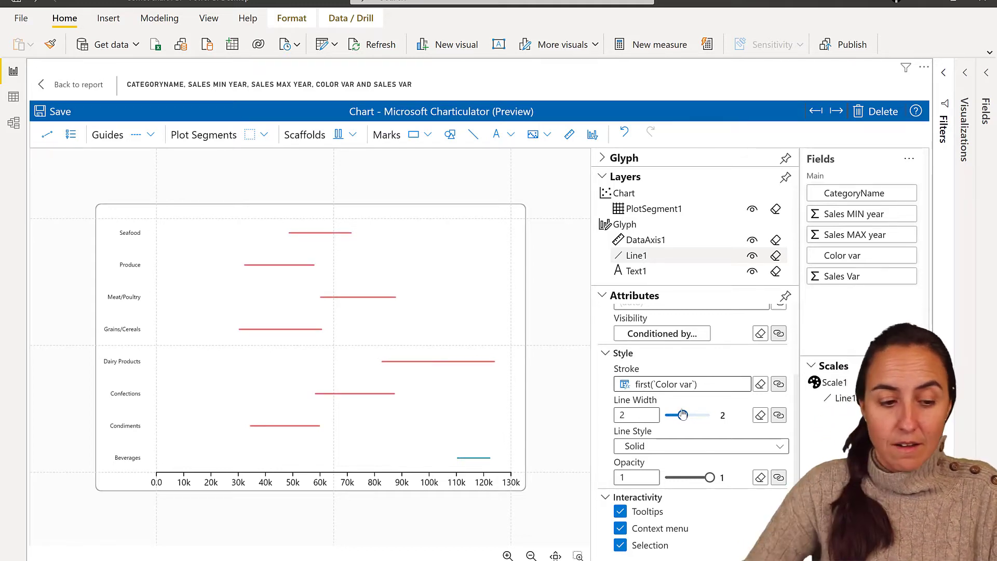
left_click(75, 86)
left_click(720, 233)
Enlarge the chart visual on Page 2 and reopen it in the Charticulator editor.
left_click_drag(491, 291, 18, 496)
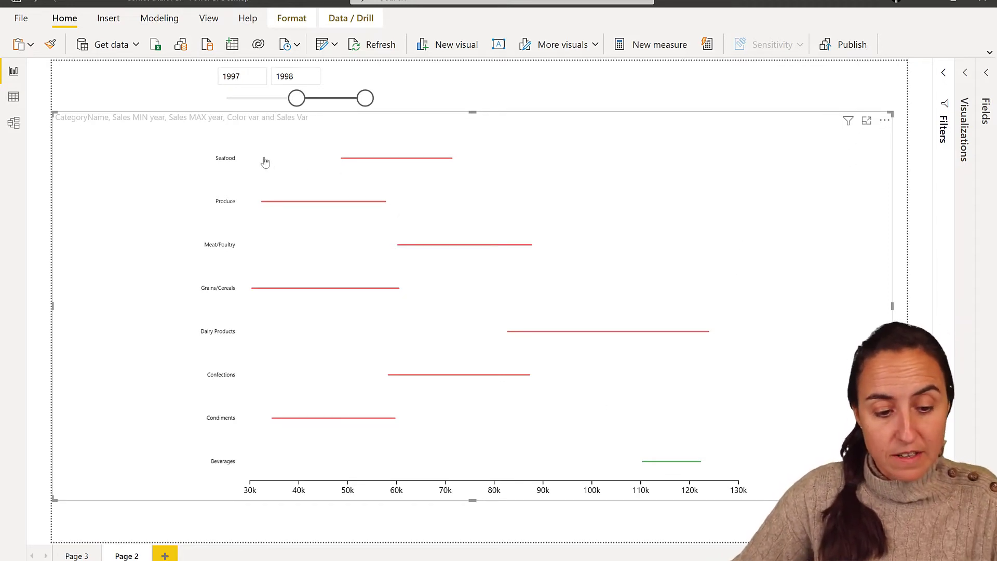
left_click(885, 121)
left_click(903, 134)
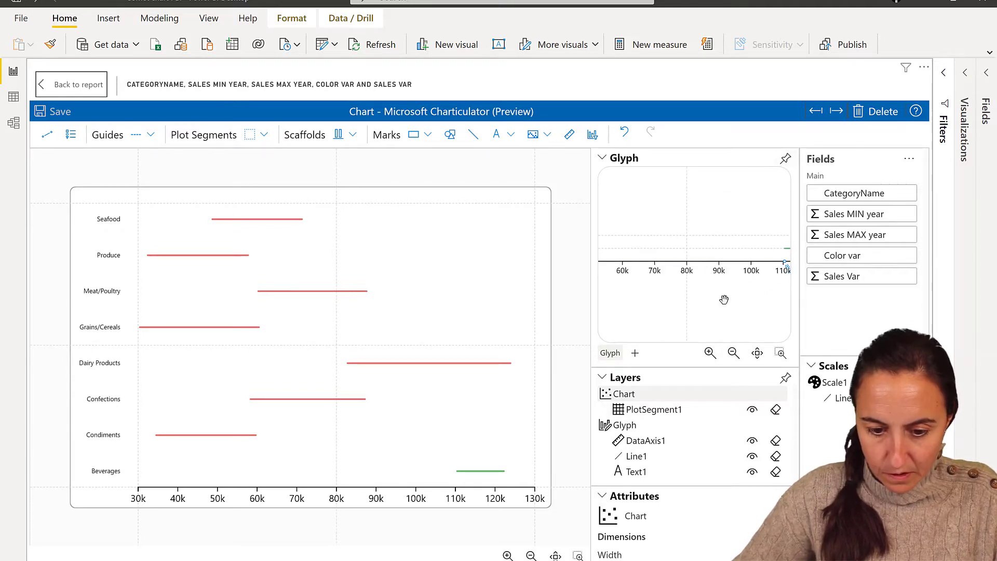
Place a symbol marker at the Beverages line's max-year end in the glyph.
left_click_drag(725, 300, 626, 290)
scroll(708, 227, "up", 2)
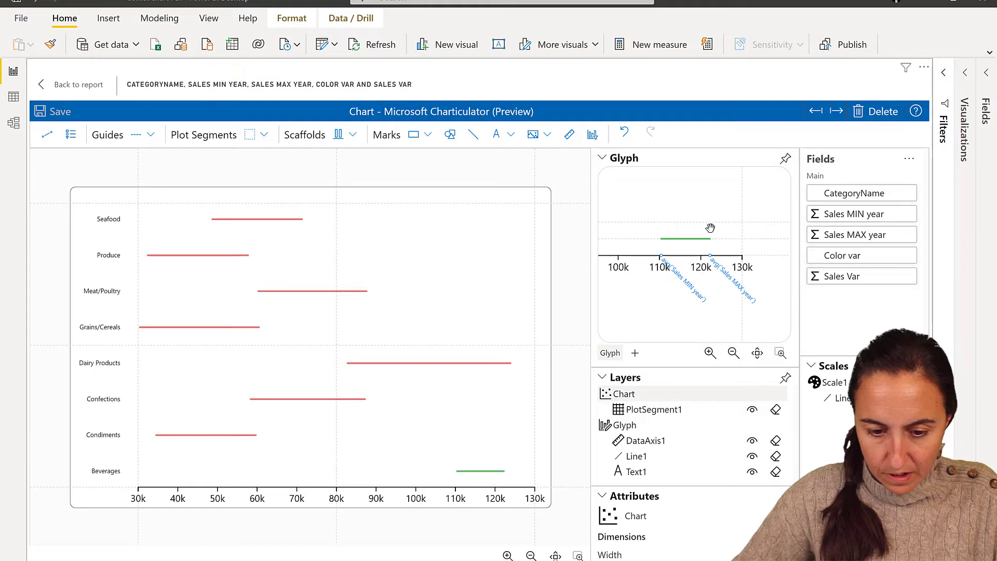
left_click(450, 134)
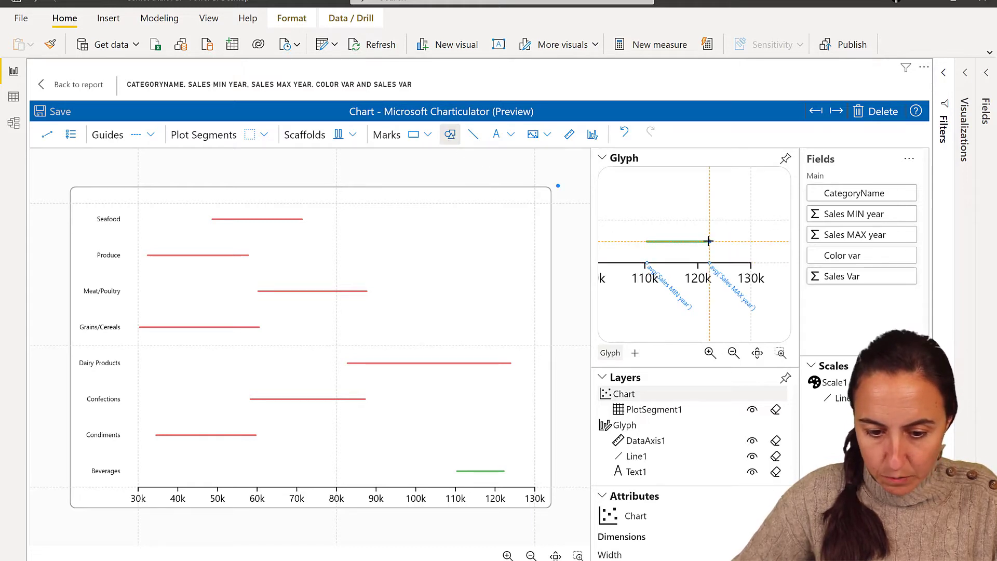
left_click(710, 241)
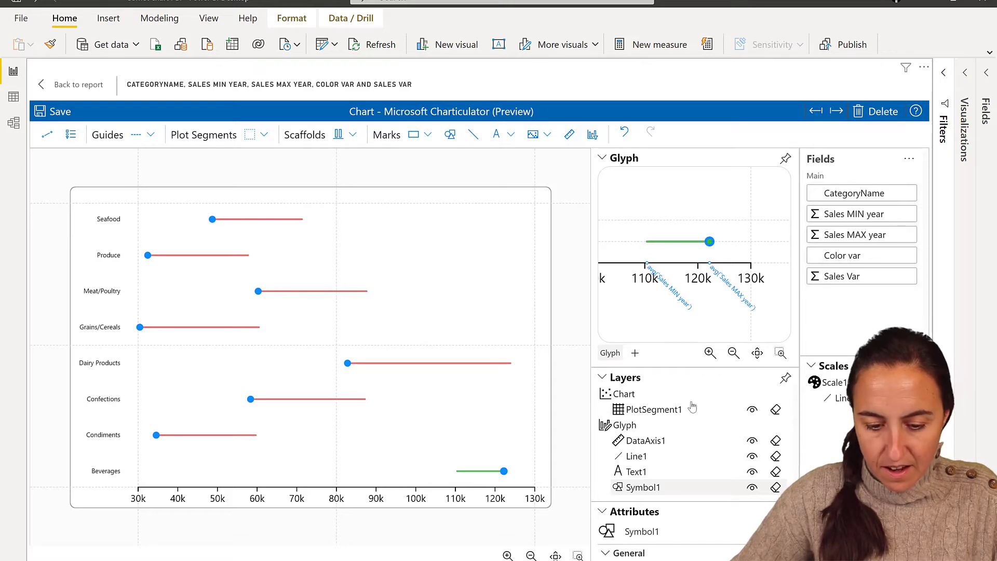
Make the marker a triangle rotated 270 so it points right.
left_click(604, 159)
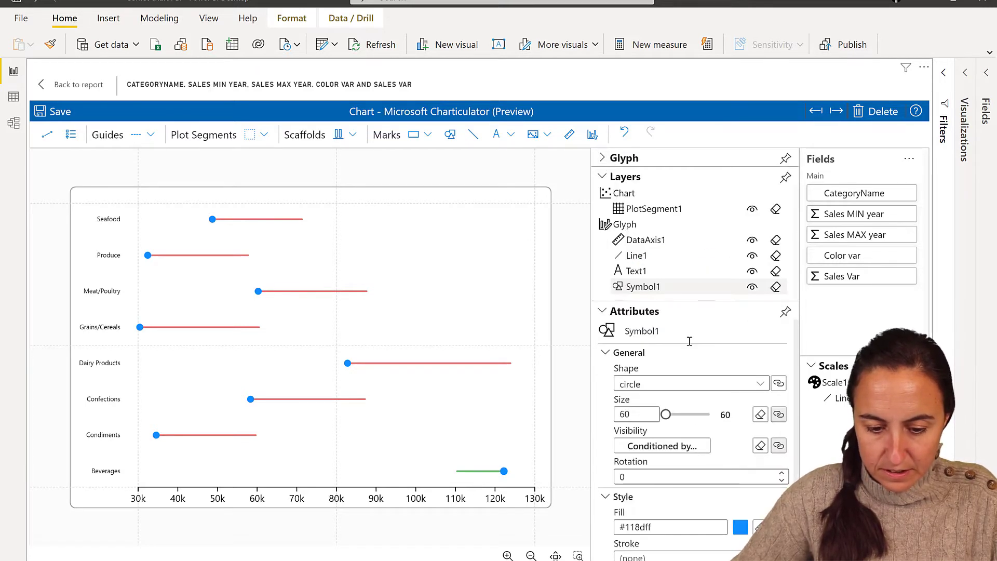
scroll(673, 335, "down", 2)
scroll(673, 335, "up", 2)
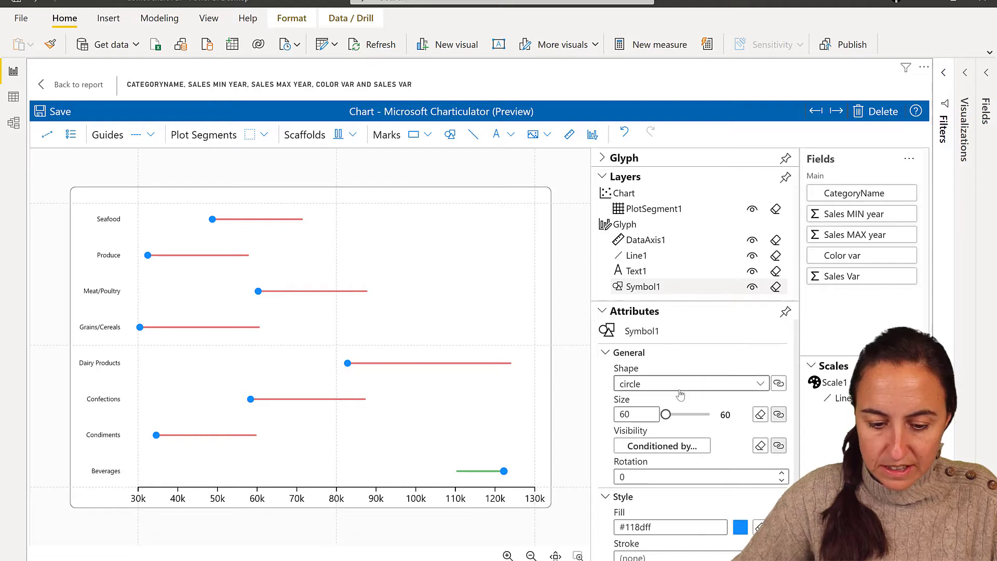
left_click(676, 383)
left_click(667, 484)
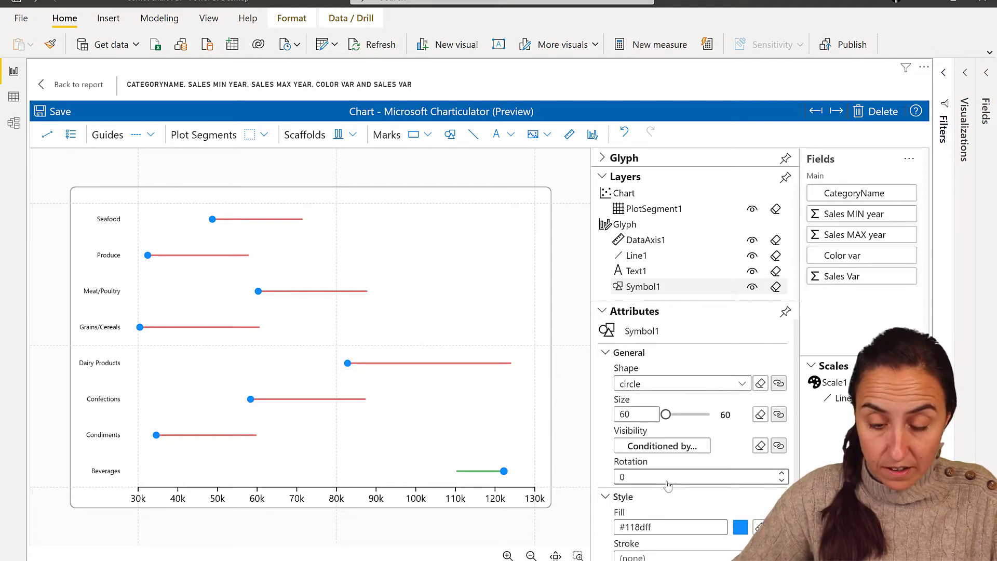
left_click(604, 176)
left_click(659, 360)
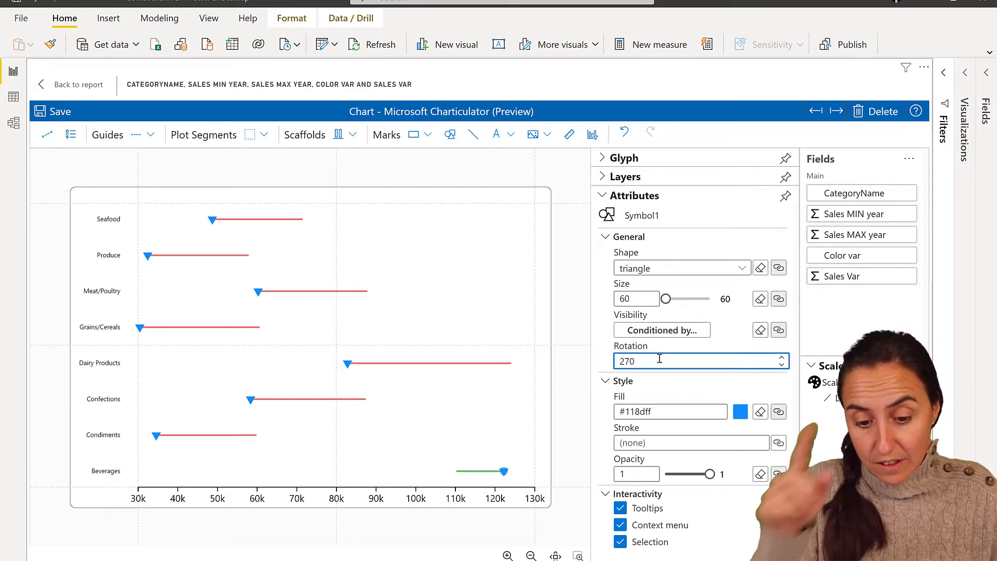
type("270")
key("Return")
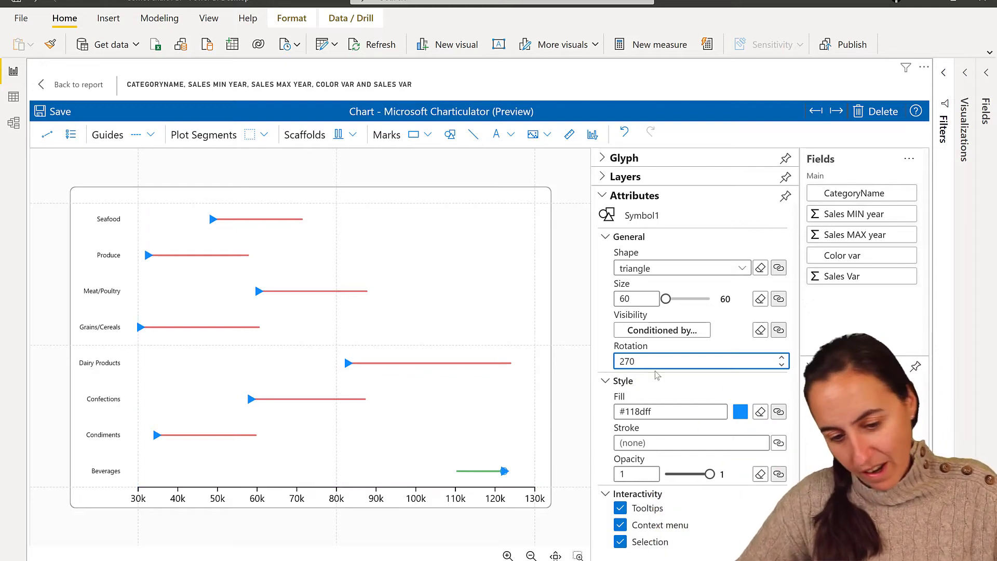
Give the marker a green #66bb6a fill, rename it increase, and set its size to 121.
left_click(740, 412)
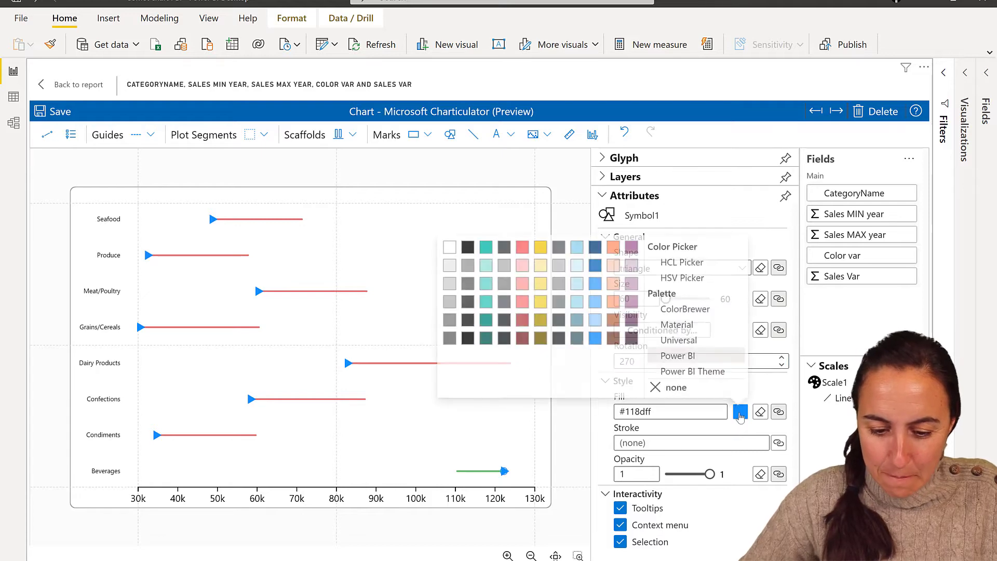
left_click(667, 324)
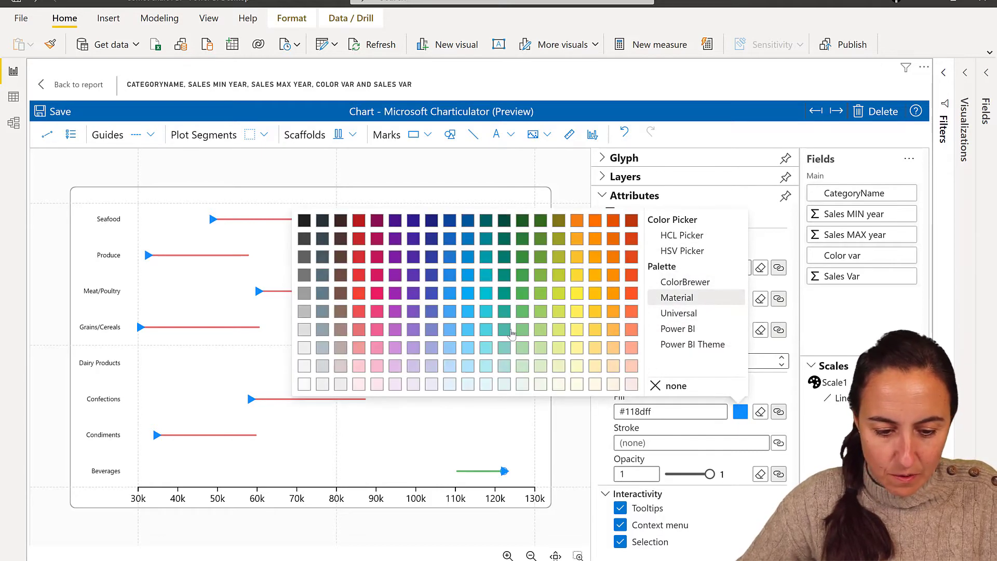
left_click(523, 319)
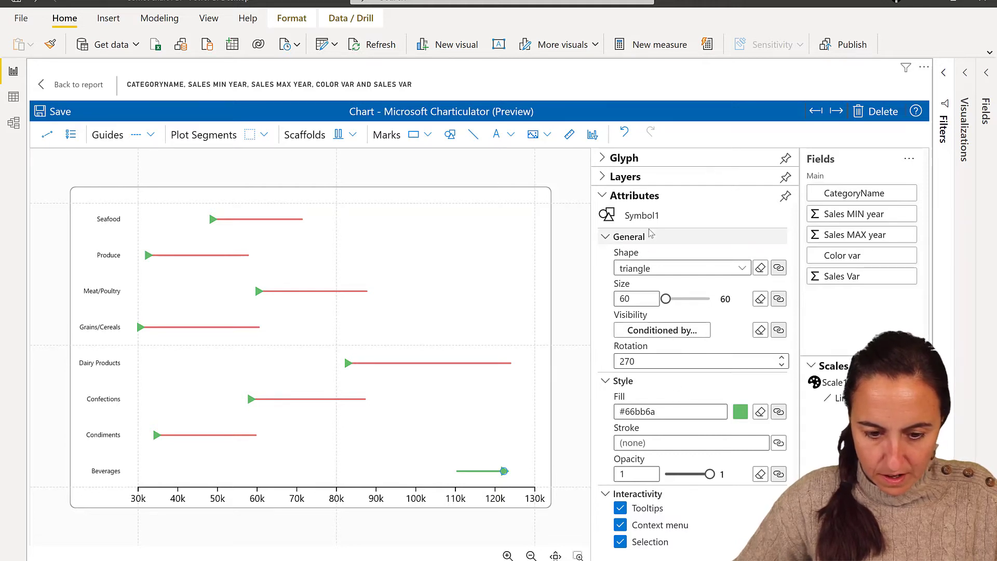
left_click(667, 217)
type("increase")
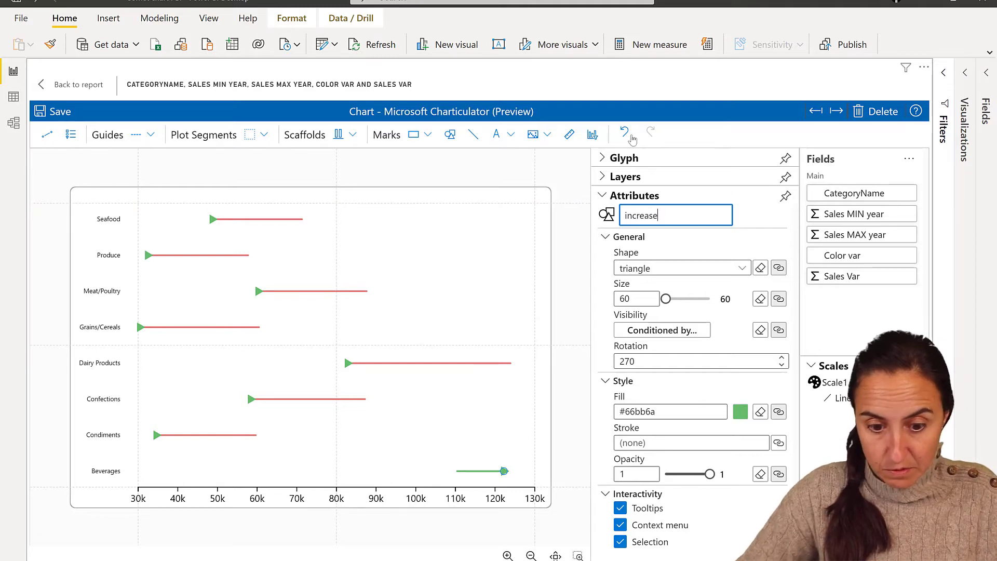
left_click(766, 220)
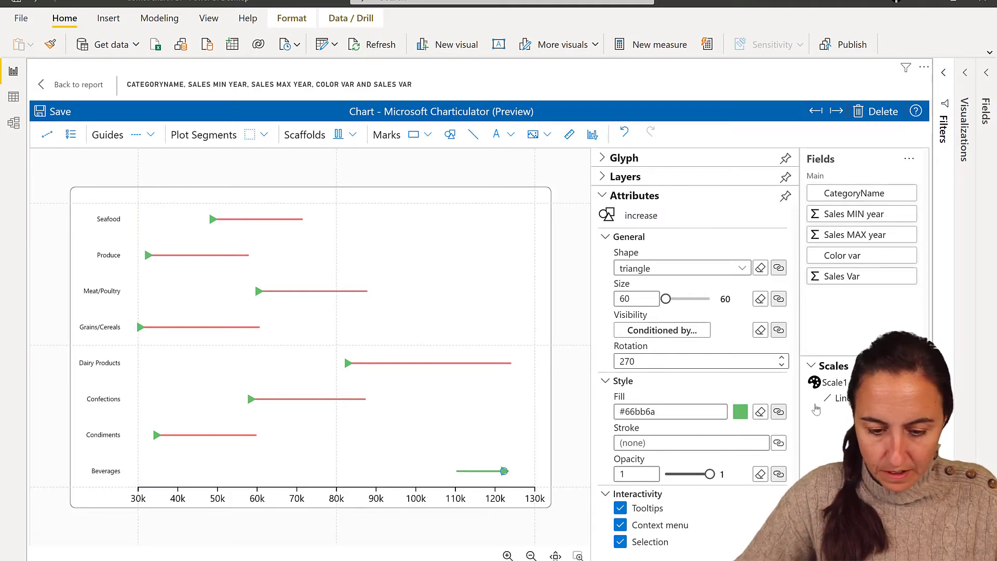
left_click_drag(666, 299, 668, 306)
double_click(722, 358)
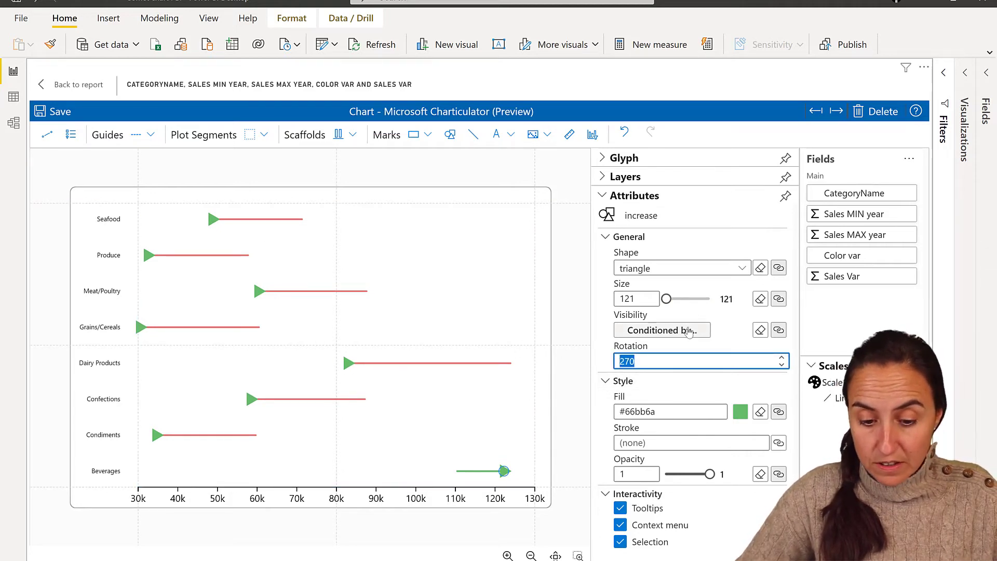
Bind the marker's visibility to Color var with Decrease unchecked.
left_click_drag(843, 255, 658, 321)
left_click(779, 330)
left_click(655, 419)
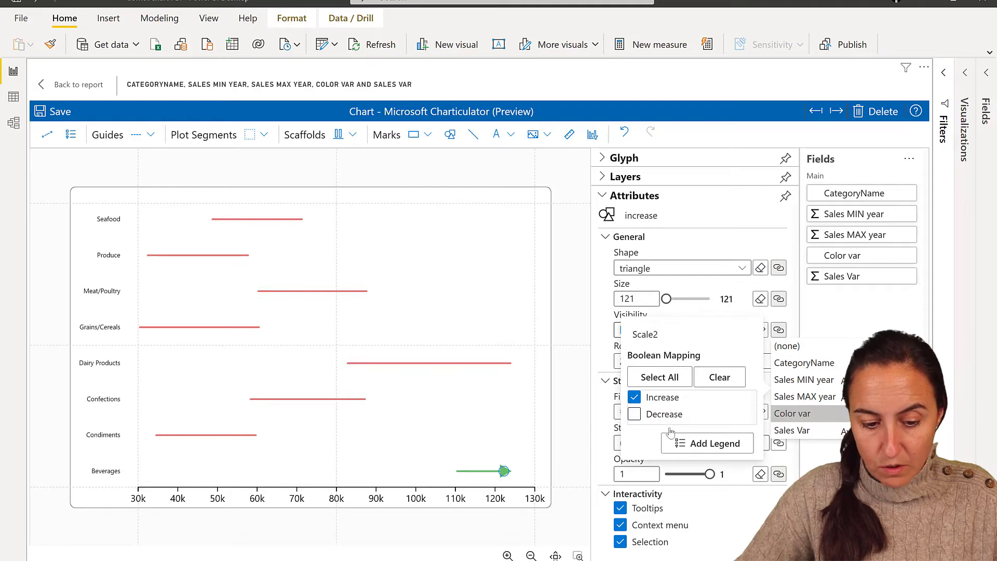
left_click(579, 413)
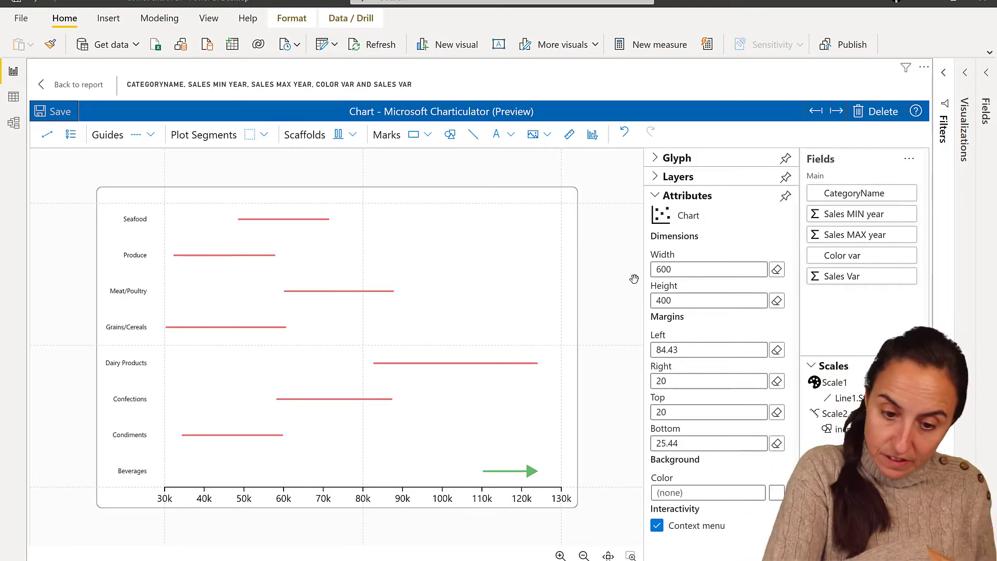
Place a blue circle symbol at each line's Sales MIN year end, redoing one misplaced attempt.
left_click(655, 159)
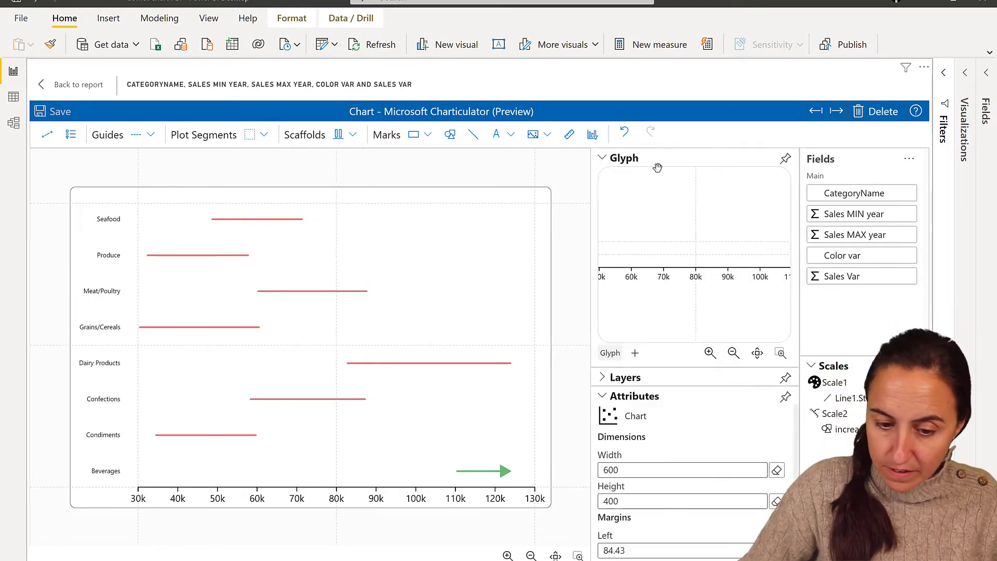
scroll(687, 291, "up", 3)
left_click(451, 136)
left_click(652, 242)
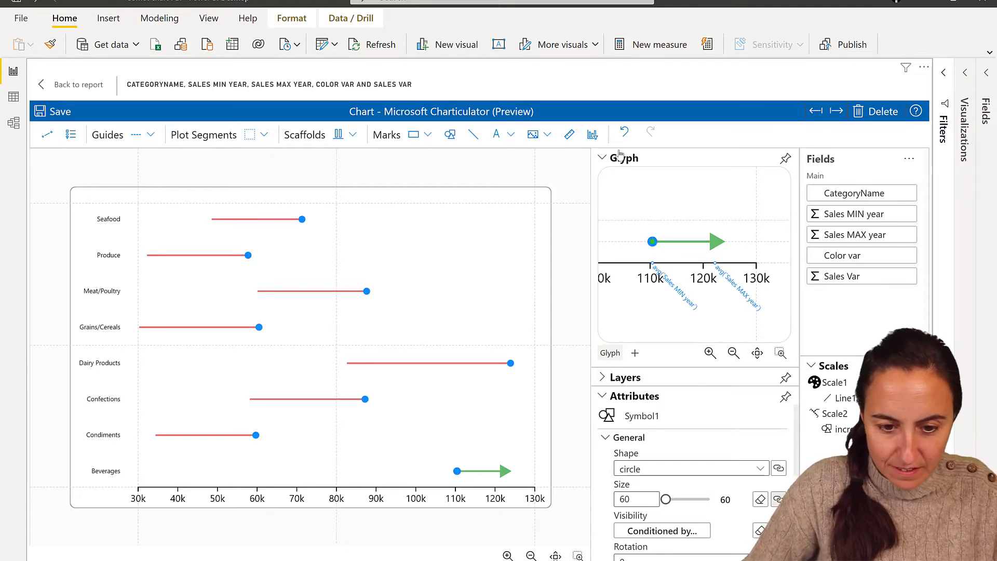
left_click(624, 132)
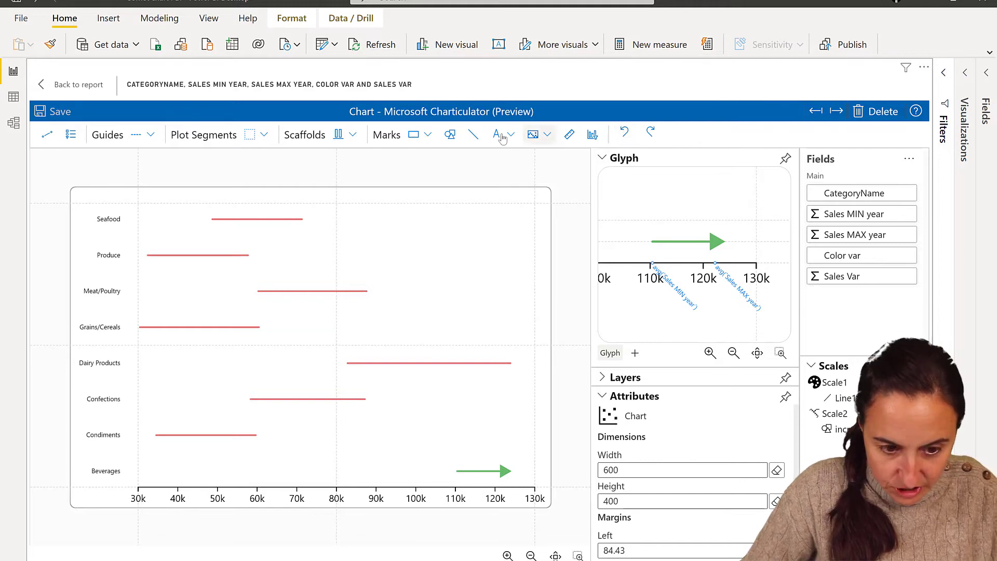
left_click(451, 135)
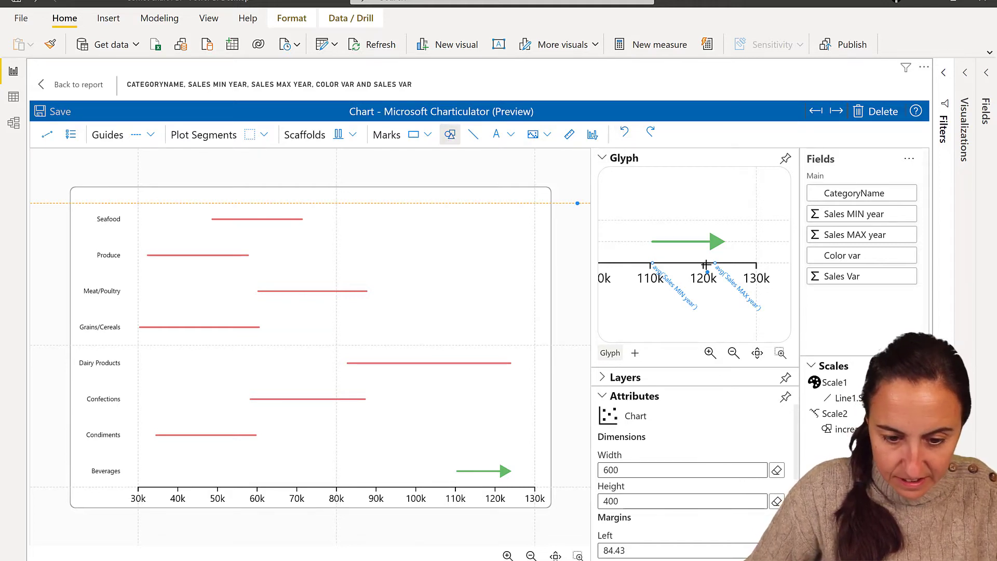
left_click(652, 241)
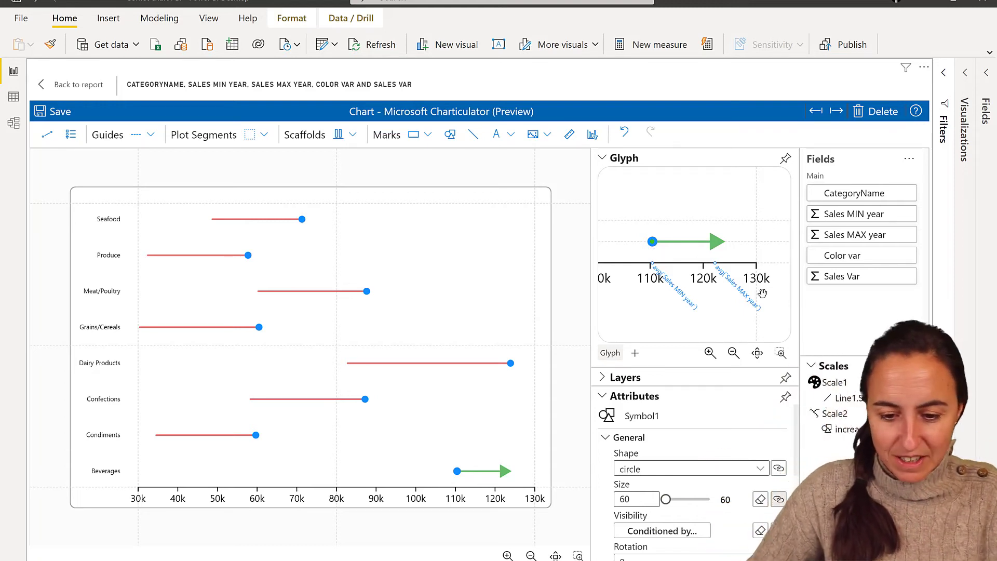
Rename the new marker 'decrease', make it a triangle and set its rotation.
left_click(674, 417)
type("decrease")
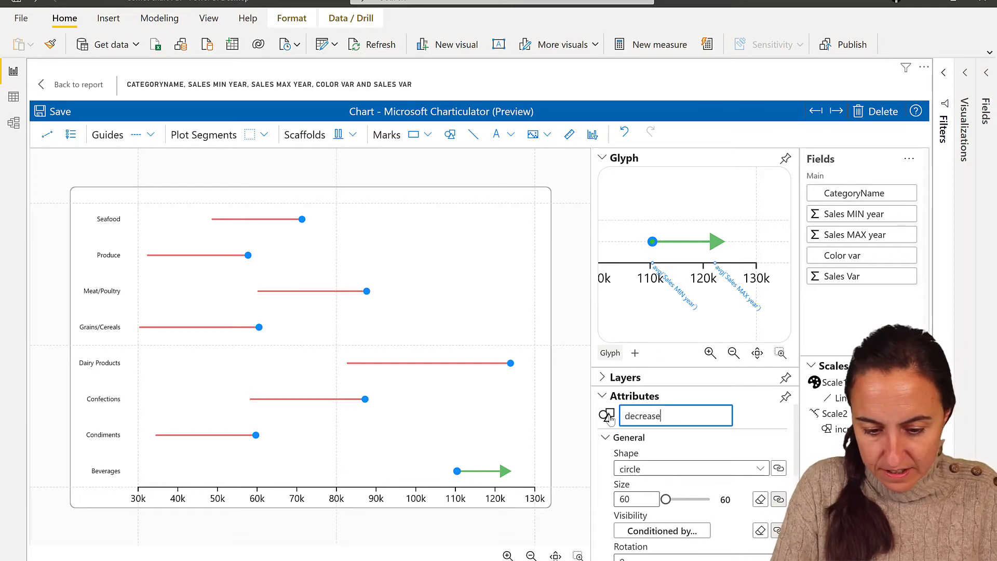
left_click(744, 432)
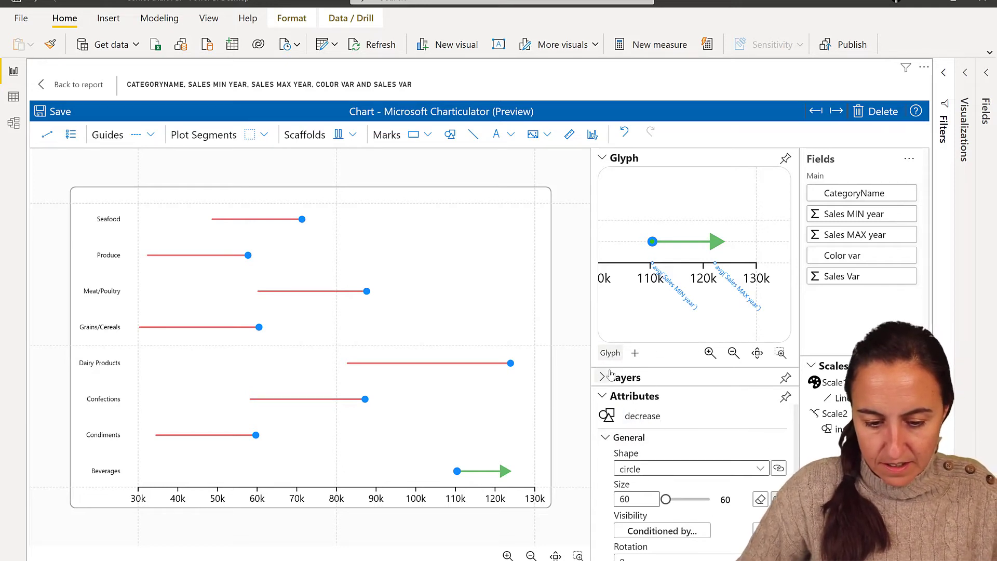
left_click(603, 158)
left_click(675, 269)
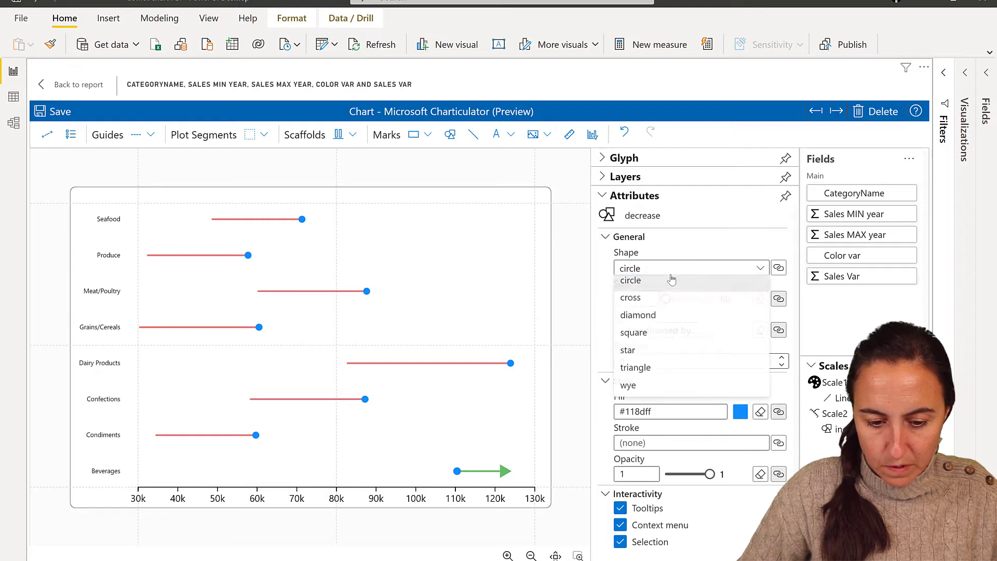
left_click(665, 369)
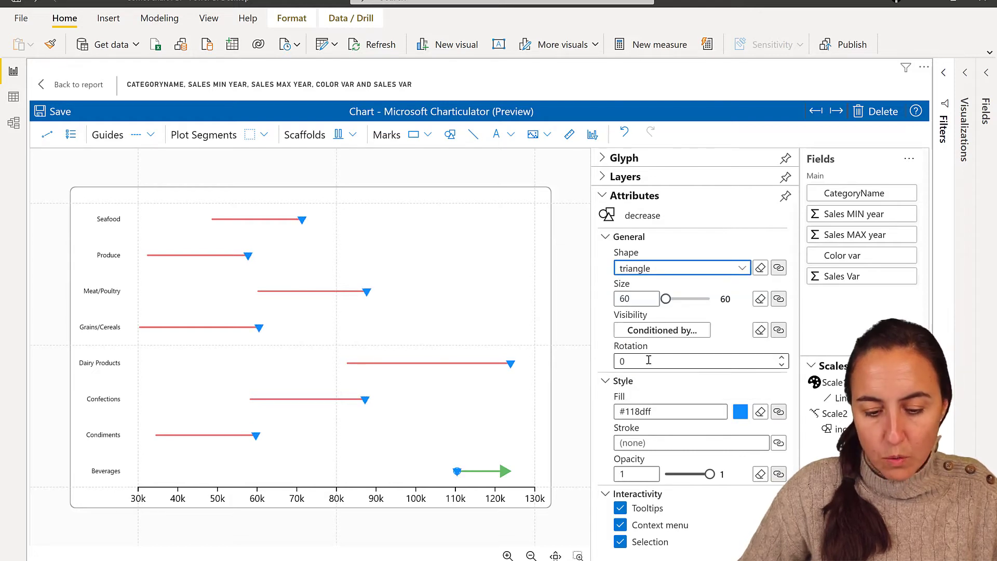
left_click(647, 361)
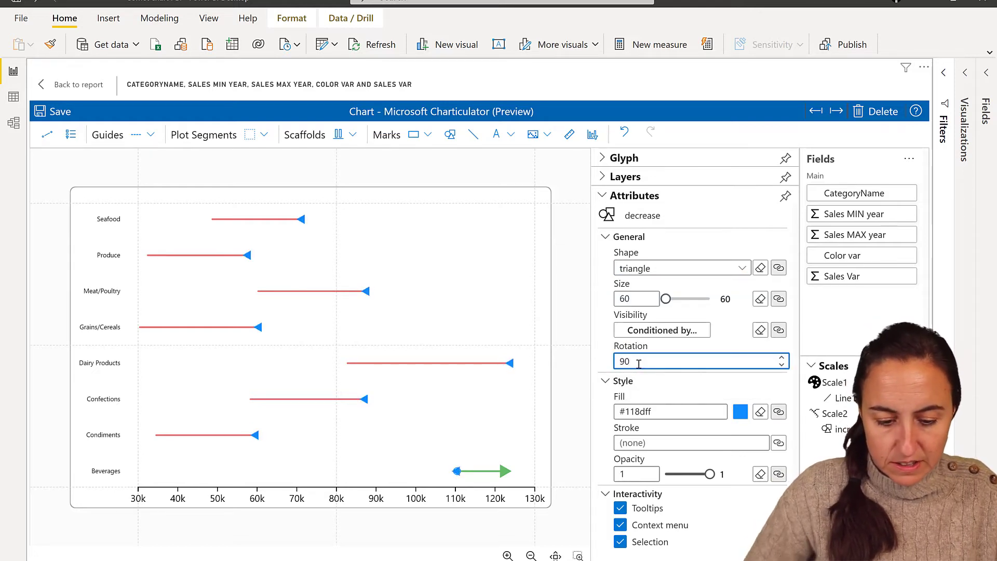
Fill the decrease triangle light red and bind its visibility to Color var.
left_click(739, 416)
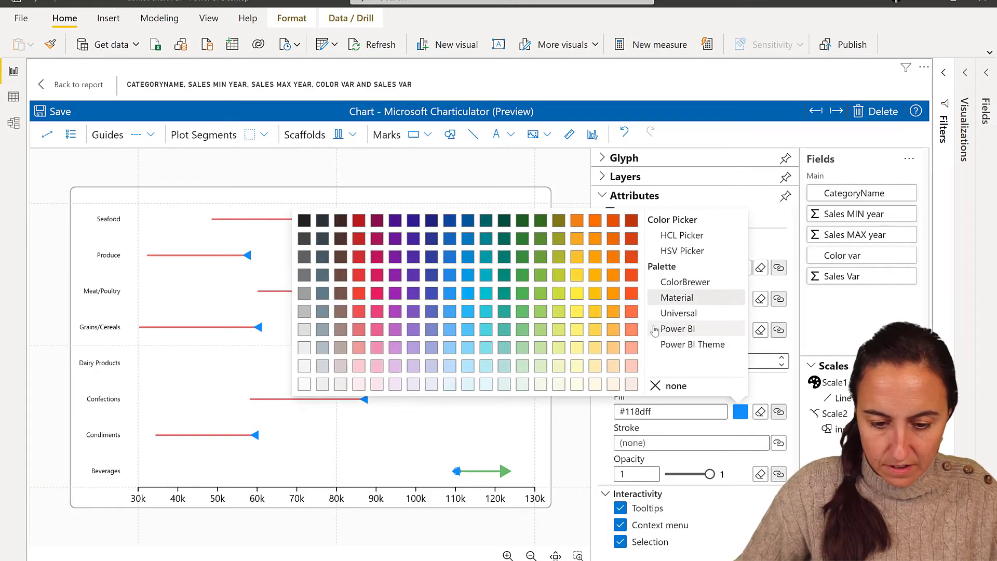
left_click(360, 330)
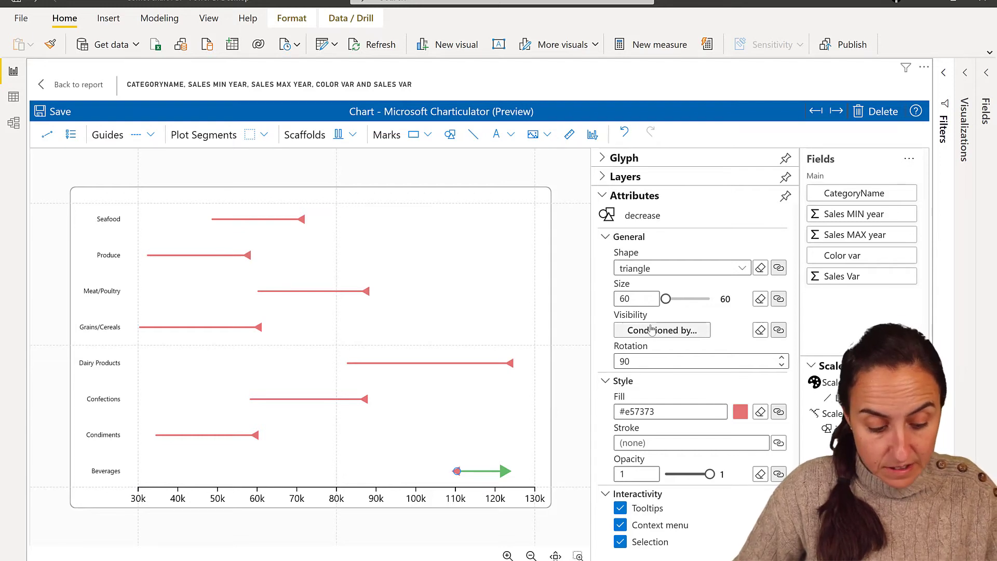
left_click_drag(843, 255, 665, 326)
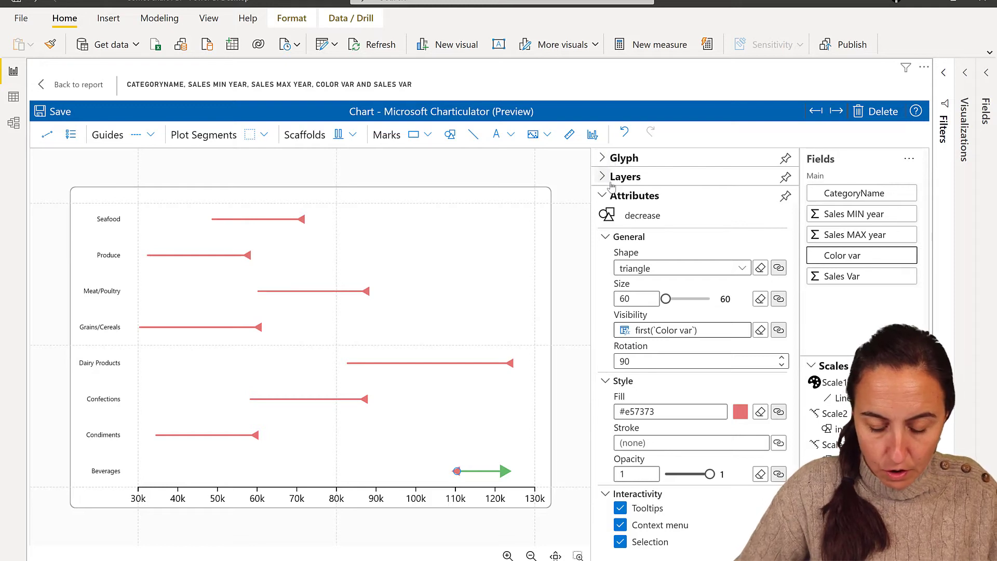
Untick Increase in the Color var visibility mapping so triangles hide on increasing categories.
left_click(779, 329)
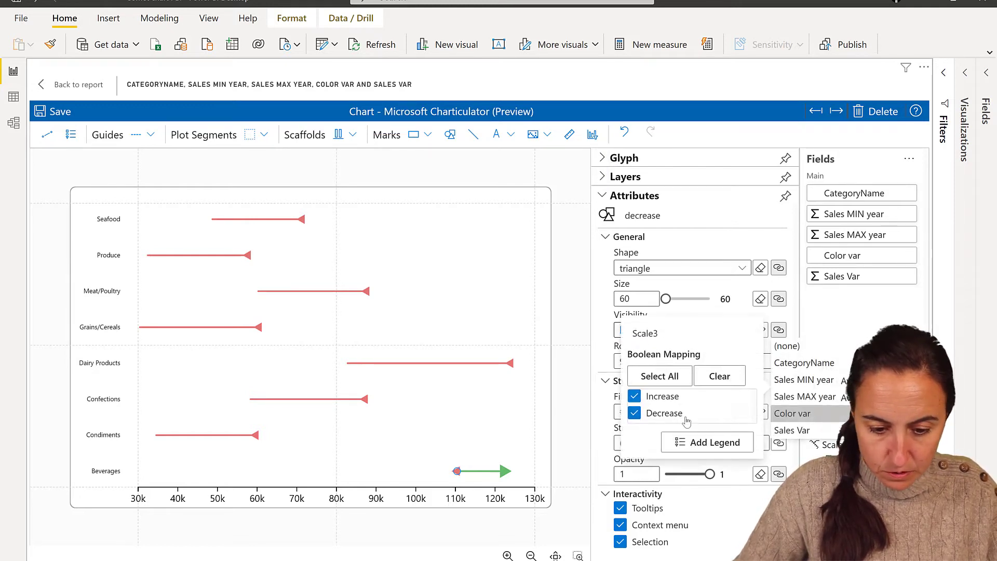
left_click(634, 396)
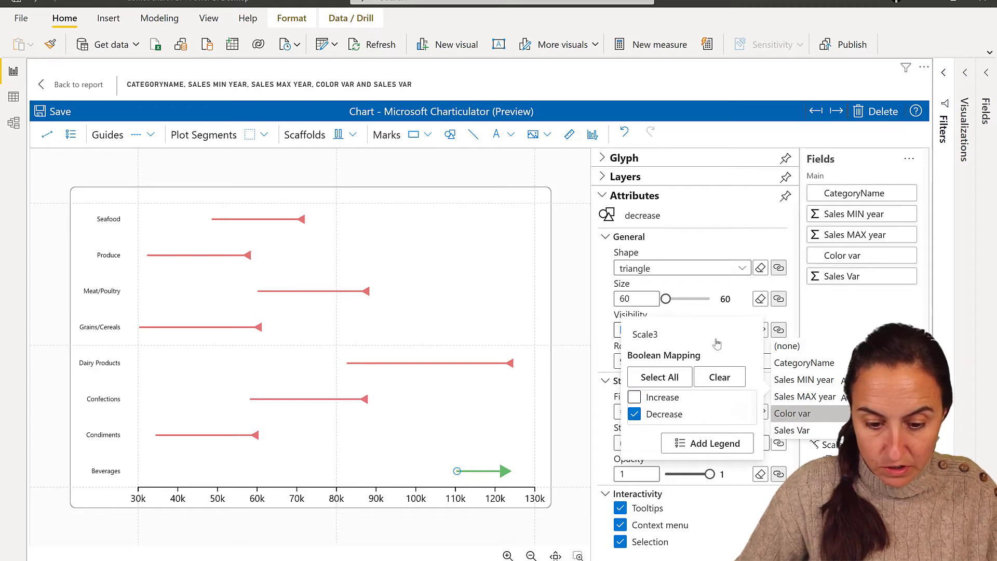
left_click(614, 158)
left_click(614, 157)
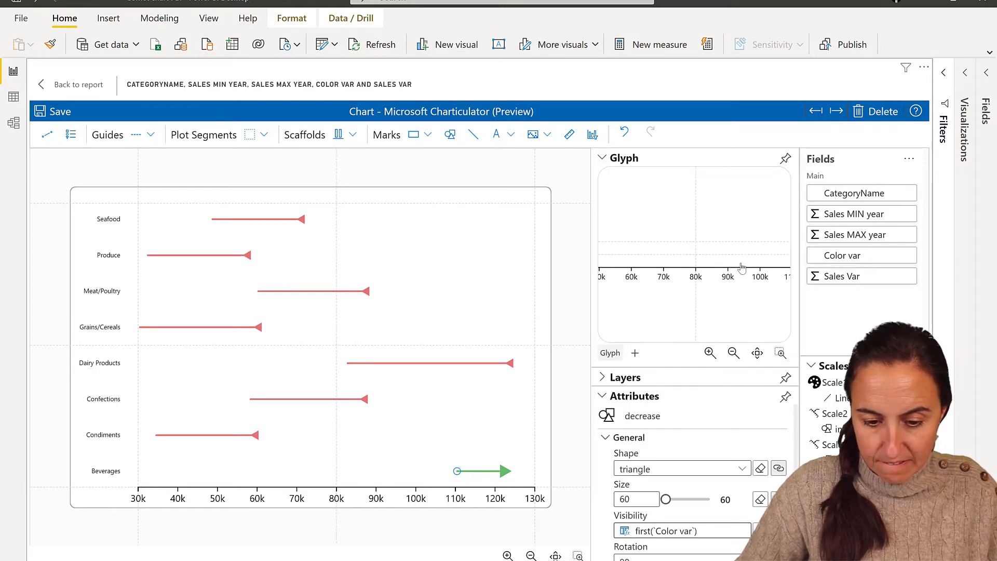
scroll(691, 254, "up", 5)
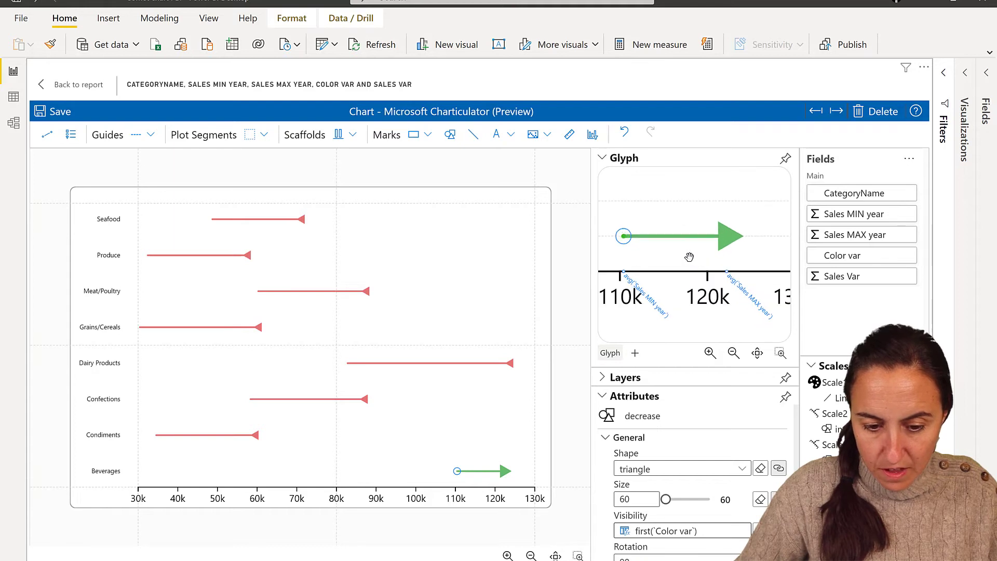
left_click(493, 367)
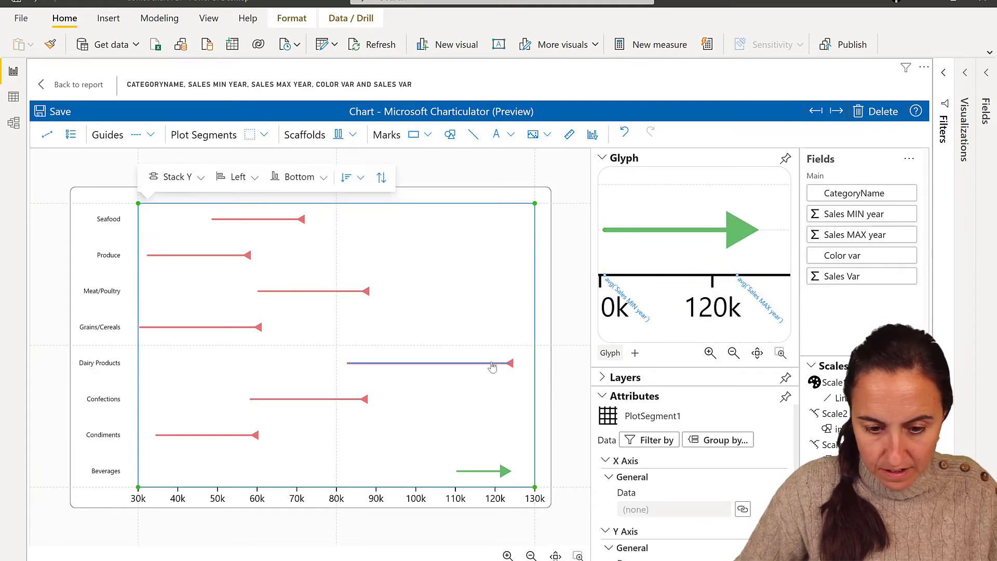
left_click(498, 366)
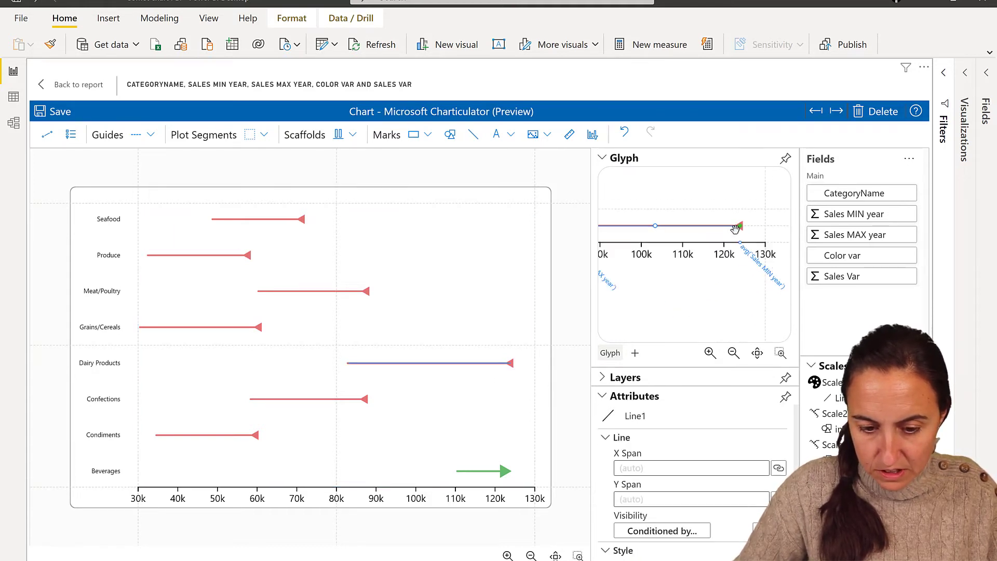
left_click_drag(784, 229, 613, 228)
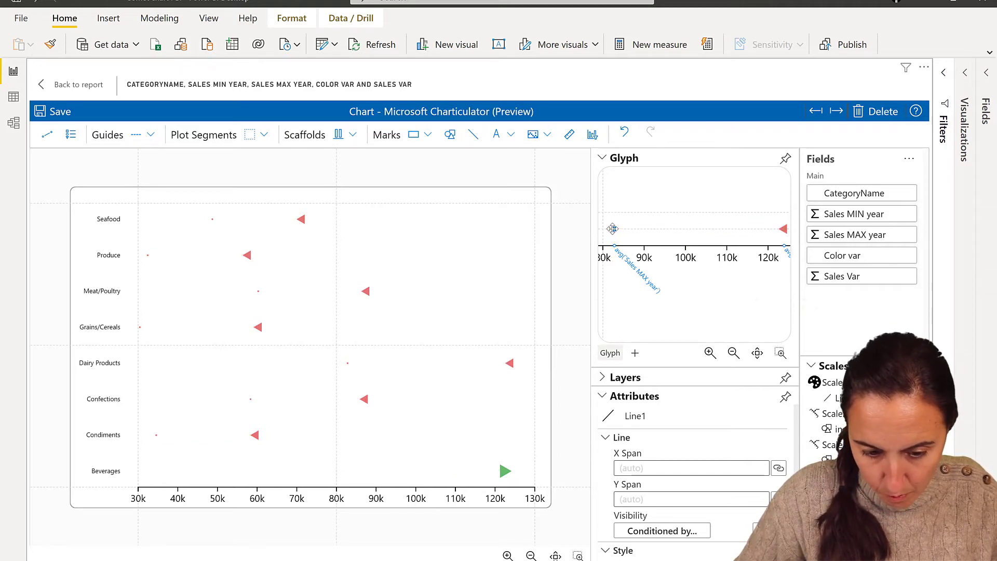
key("ctrl+z")
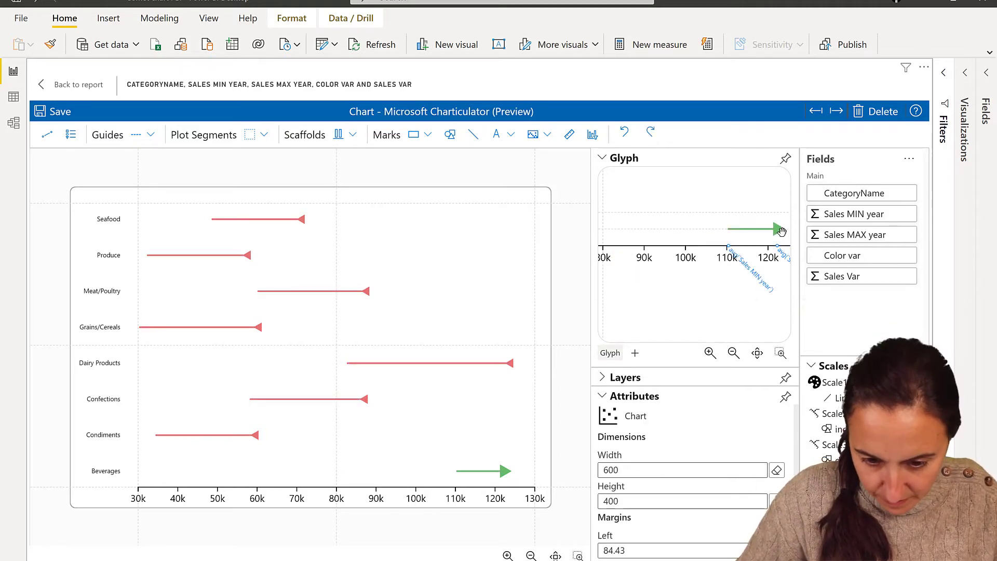
Anchor the decrease triangle at each line's left endpoint so red arrows point left.
left_click(481, 363)
left_click(481, 363)
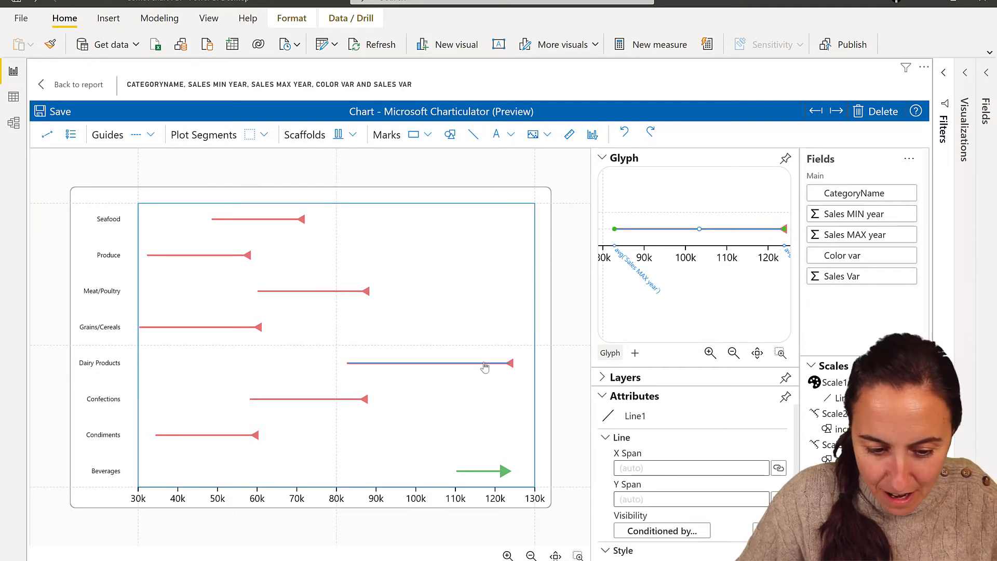
scroll(786, 230, "up", 5)
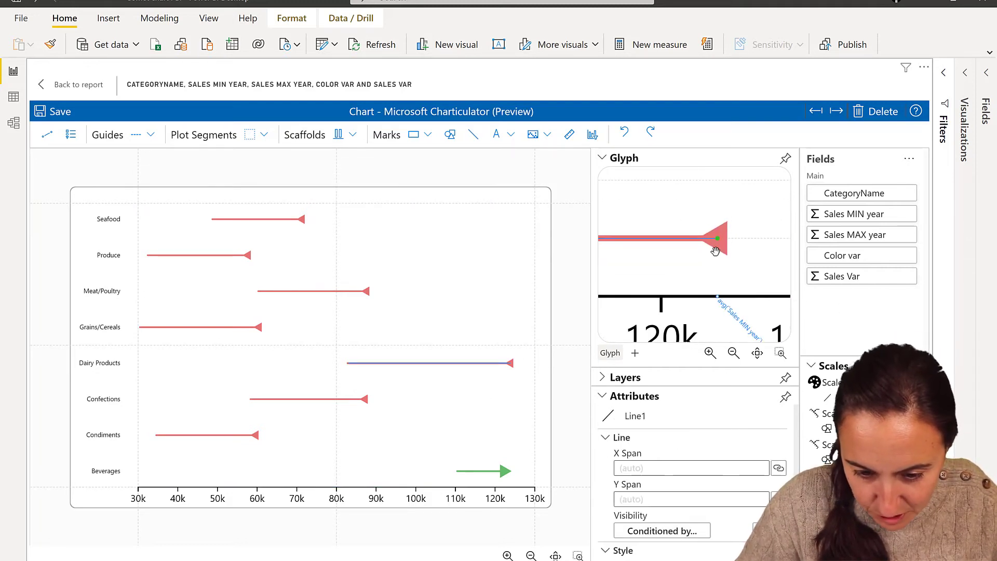
left_click(721, 253)
scroll(653, 263, "down", 5)
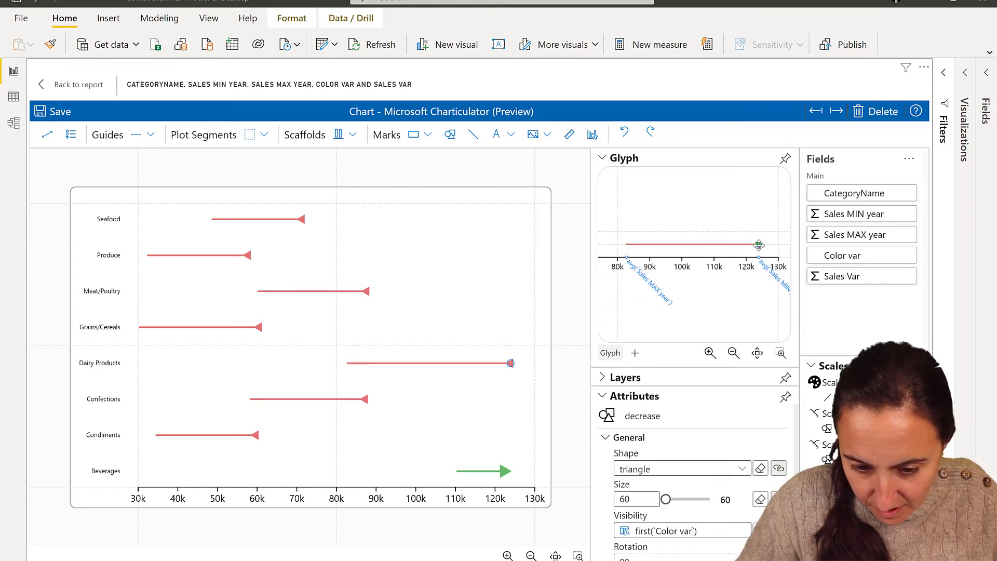
left_click(759, 245)
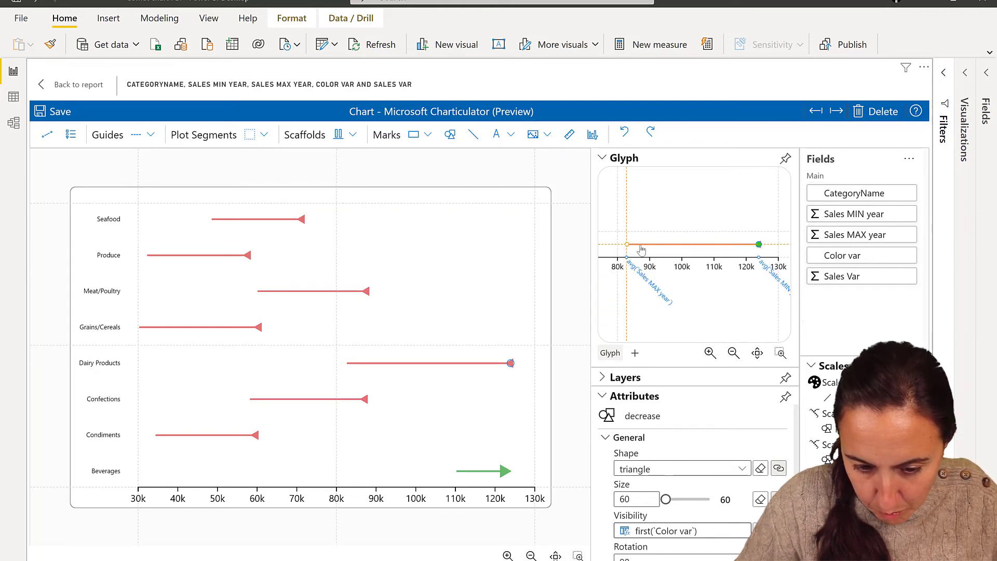
left_click_drag(661, 250, 659, 244)
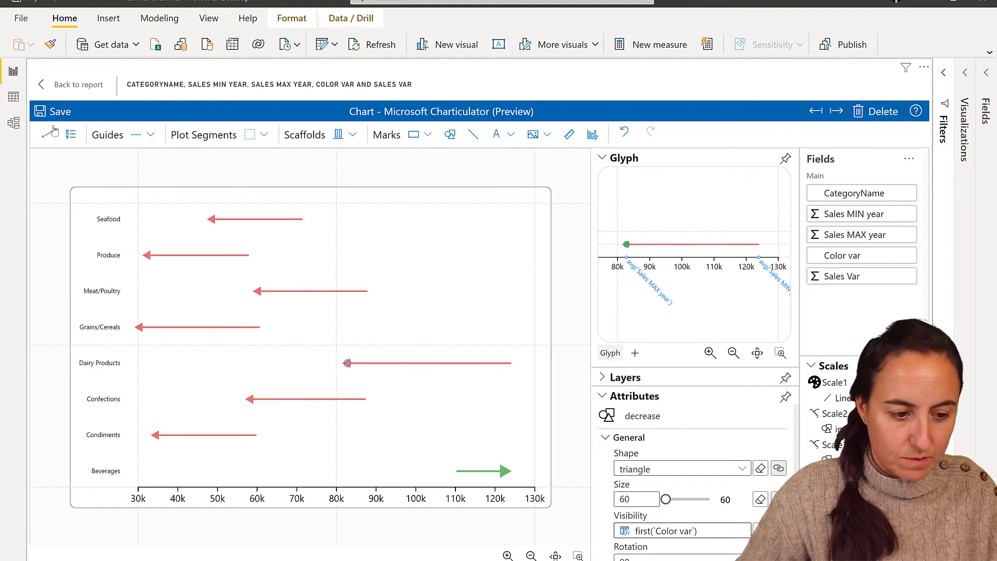
left_click(509, 183)
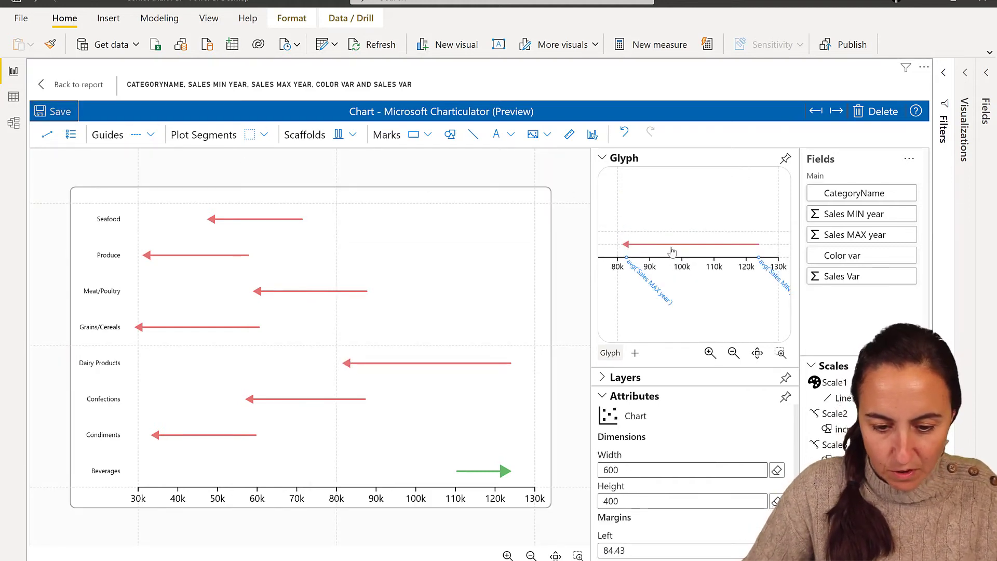
Draw a line mark across the glyph from 30k to 130k in the floating editor.
left_click(786, 159)
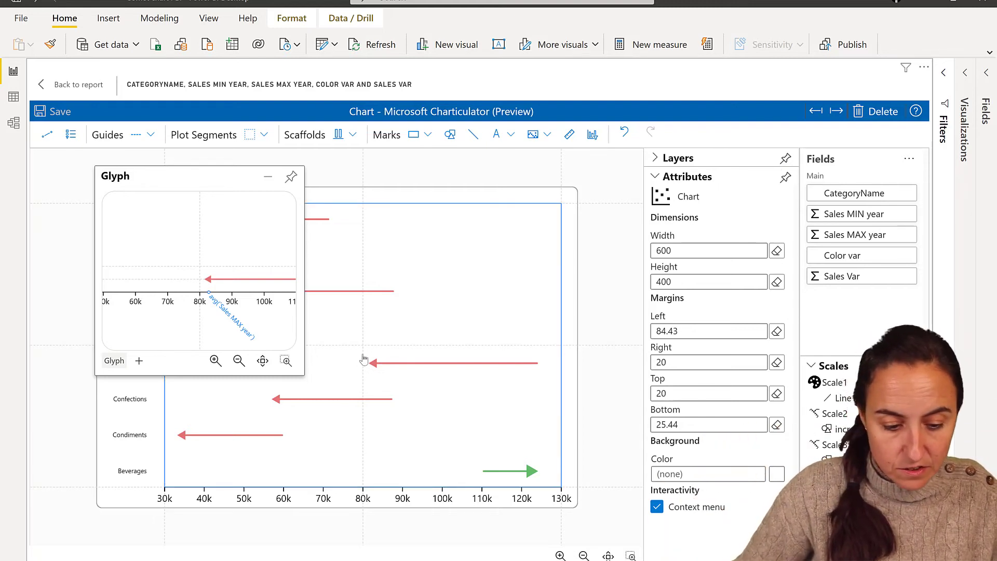
left_click_drag(305, 374, 698, 459)
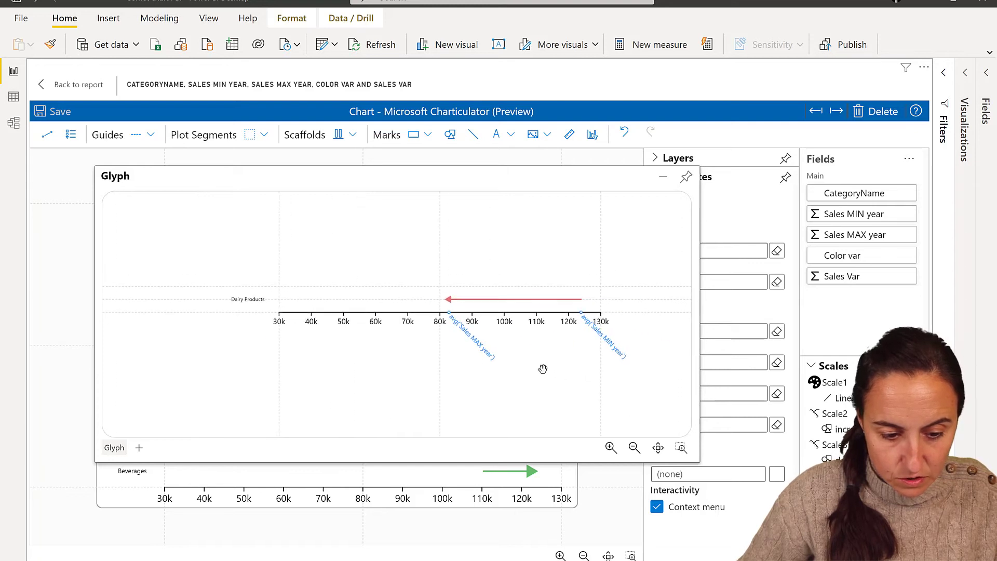
left_click(469, 144)
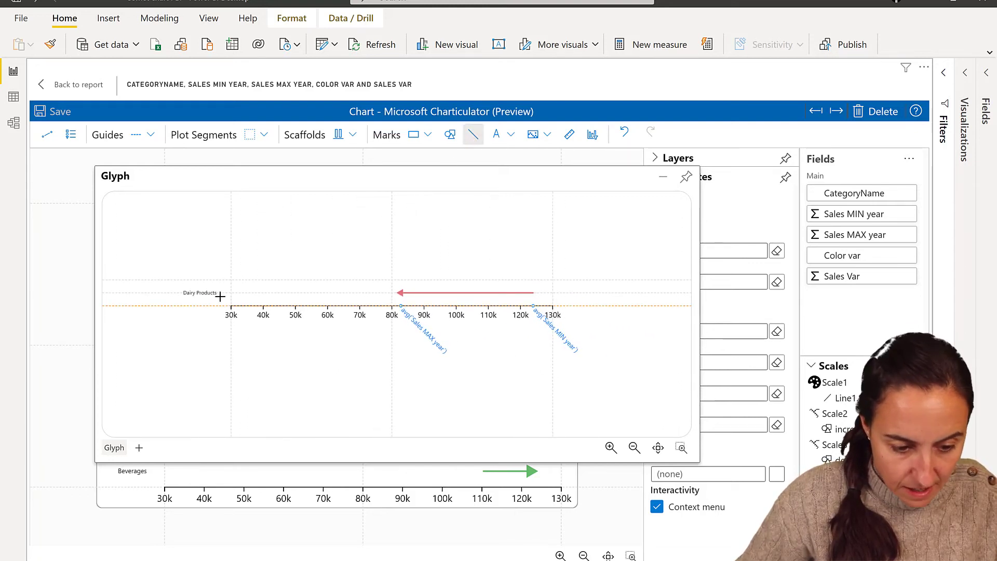
mouse_move(231, 293)
left_mouse_down()
mouse_move(516, 301)
mouse_move(554, 292)
left_mouse_up()
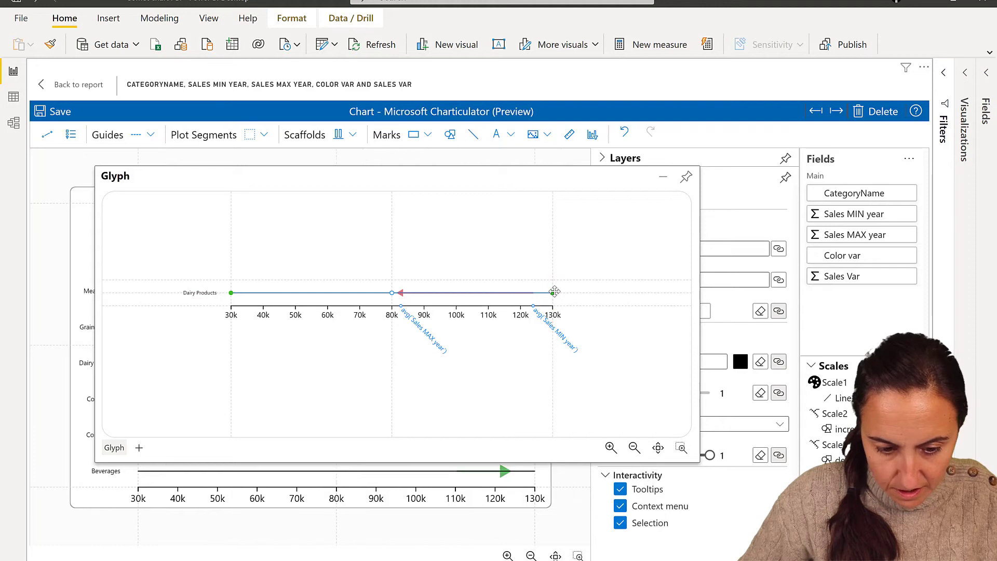
left_click(687, 177)
left_click(602, 157)
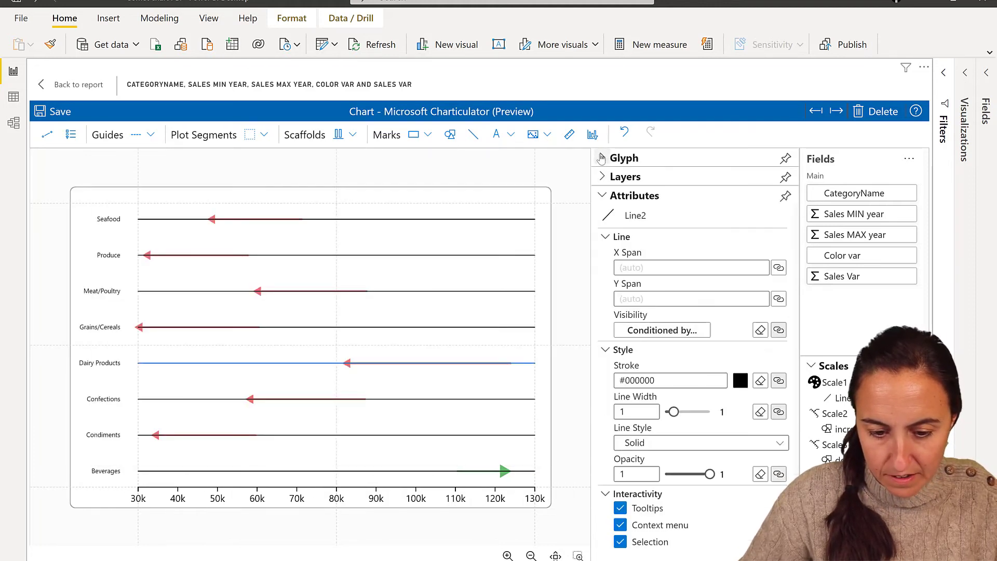
Rename the line 'guide' and give it a #d9d9d9 stroke with line width 2.
left_click(666, 215)
double_click(666, 216)
type("guide")
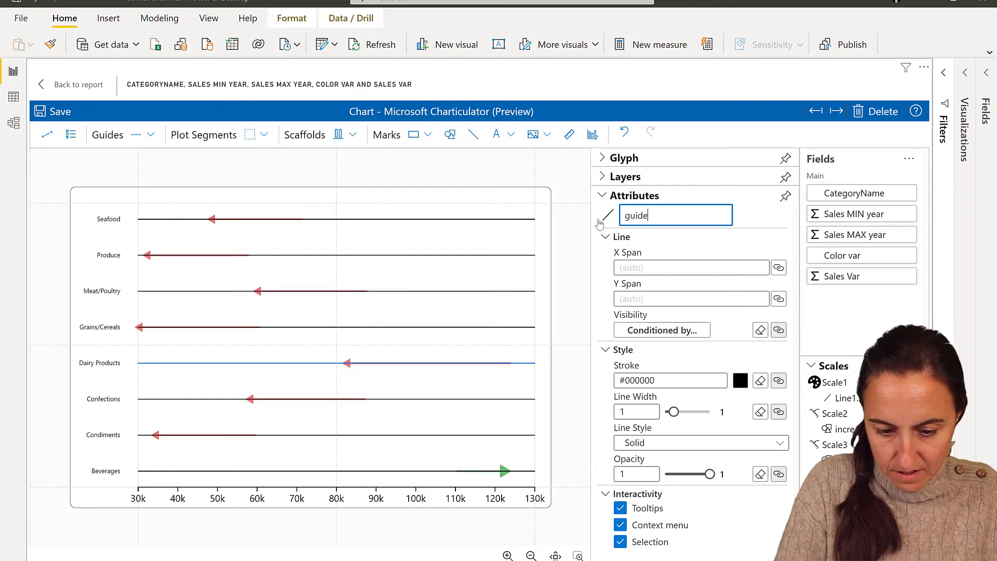
left_click(741, 381)
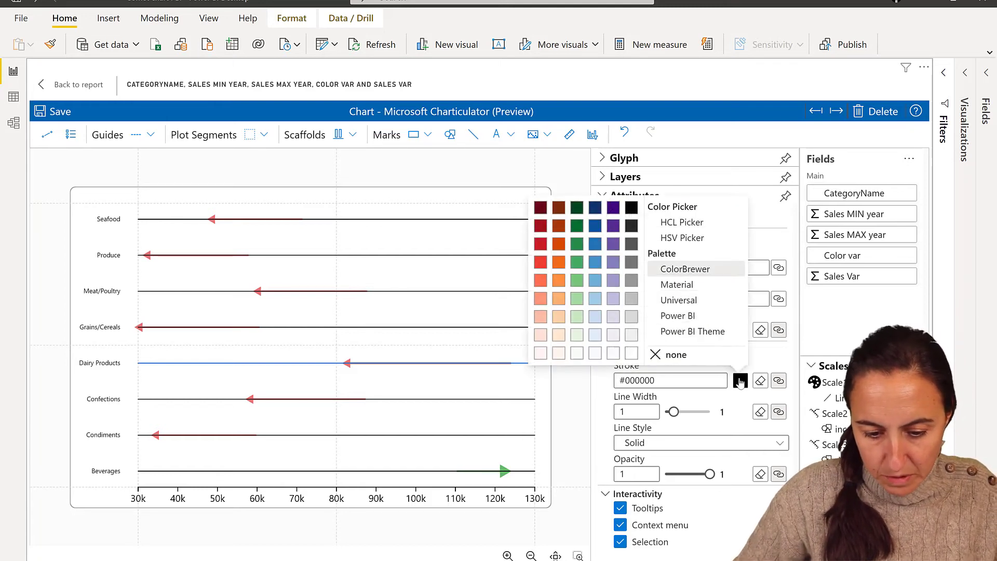
left_click(630, 317)
left_click_drag(674, 412, 682, 414)
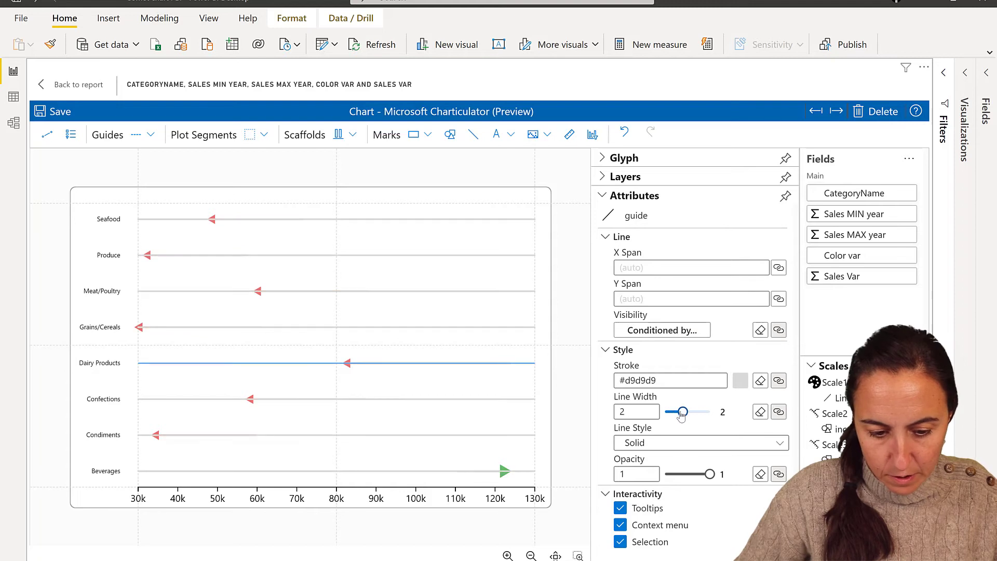
left_click(603, 196)
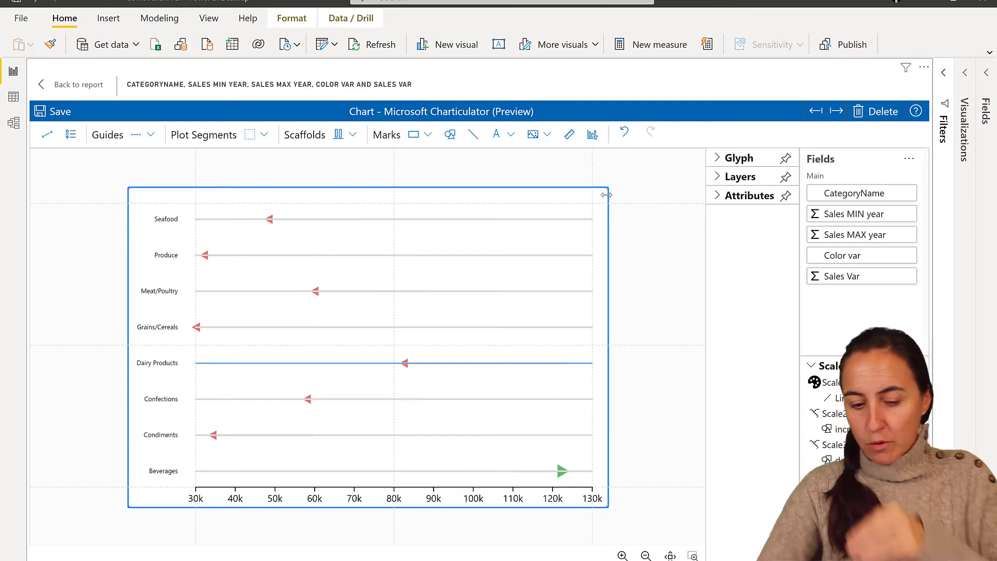
Move the guide layer just below Text1 and save the chart design.
left_click(733, 180)
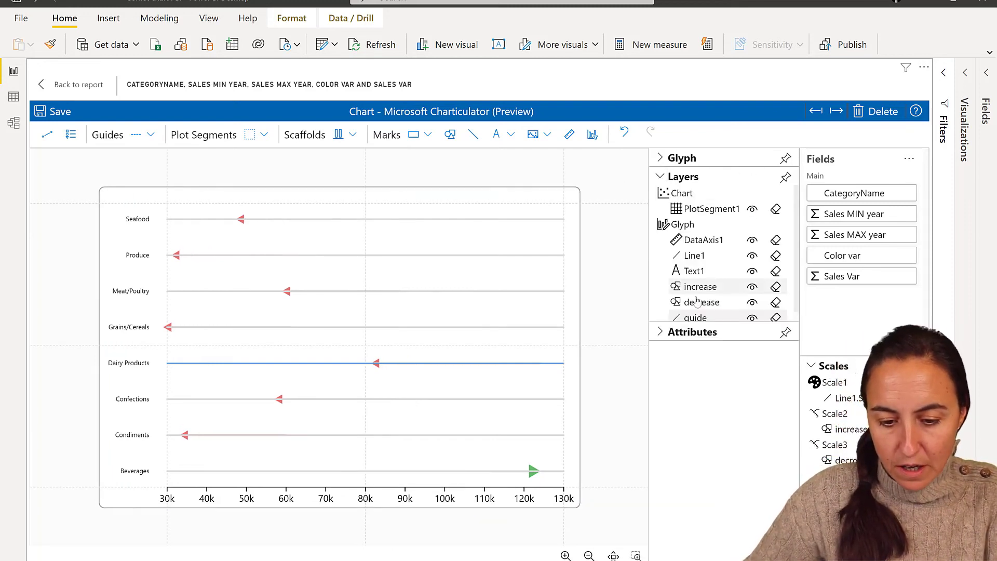
left_click_drag(705, 318, 715, 253)
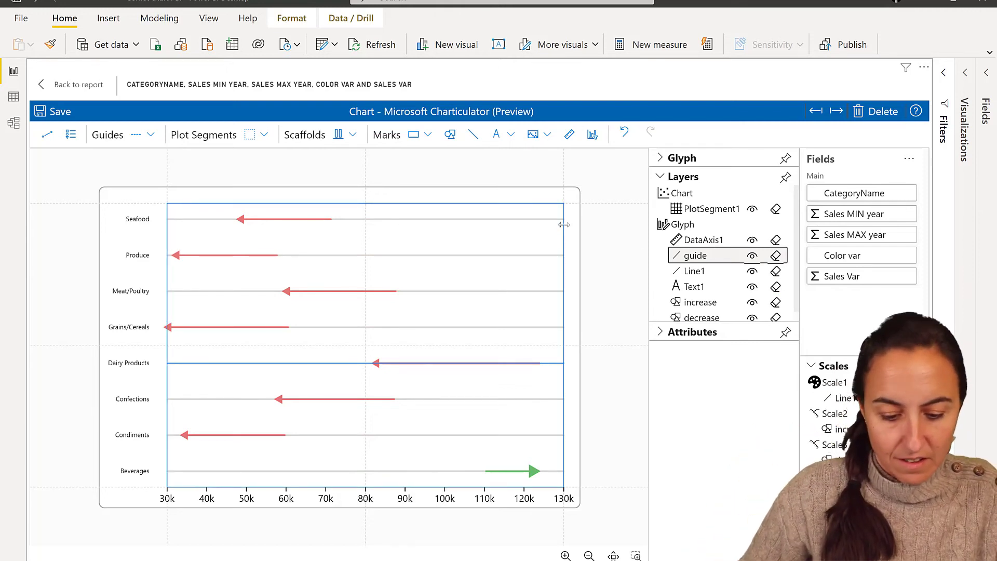
left_click(597, 241)
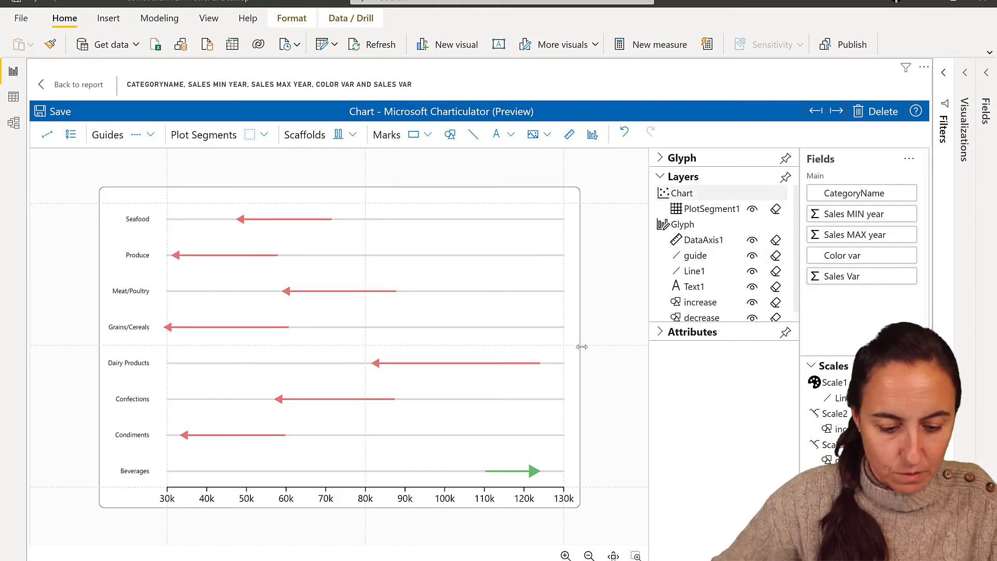
left_click(59, 119)
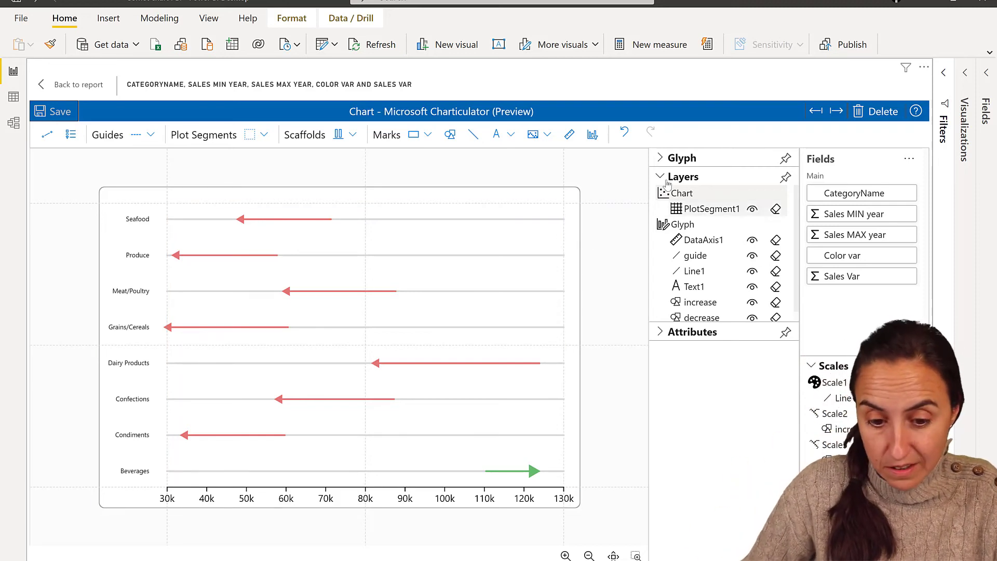
Add a text mark anchored above each arrow line and bind it to Sales Var.
left_click(662, 158)
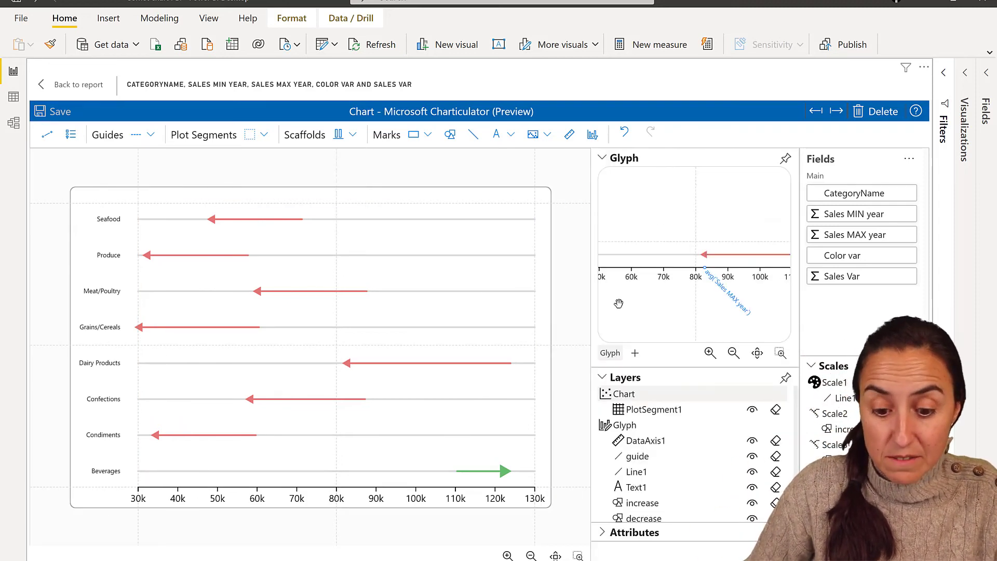
left_click_drag(747, 305, 657, 316)
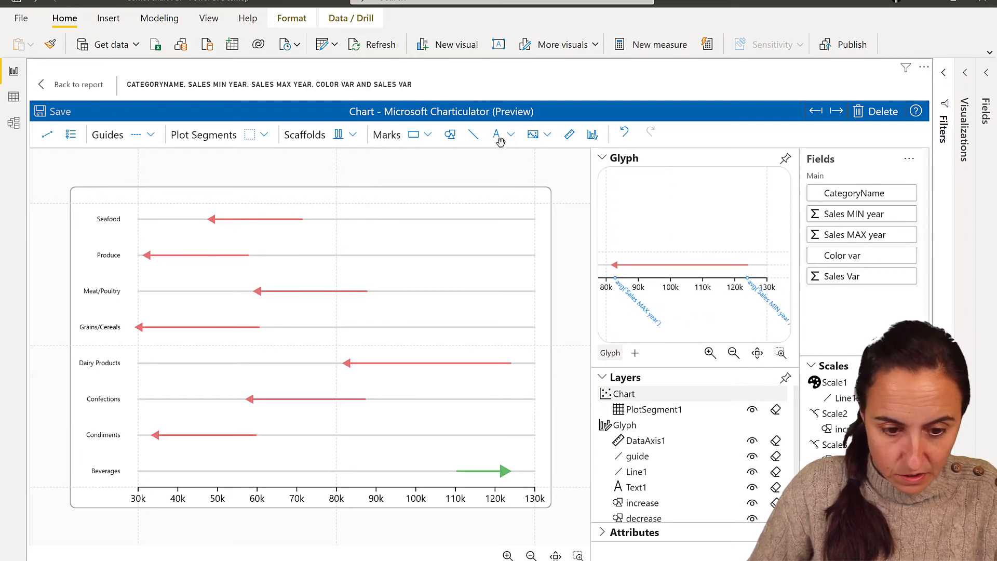
left_click(713, 267)
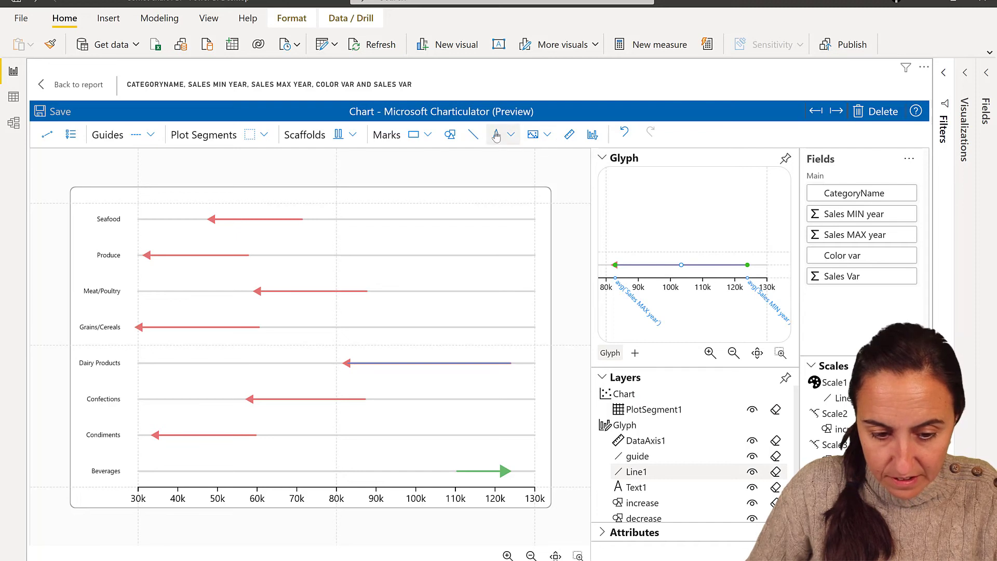
left_click_drag(496, 136, 681, 265)
scroll(683, 268, "up", 2)
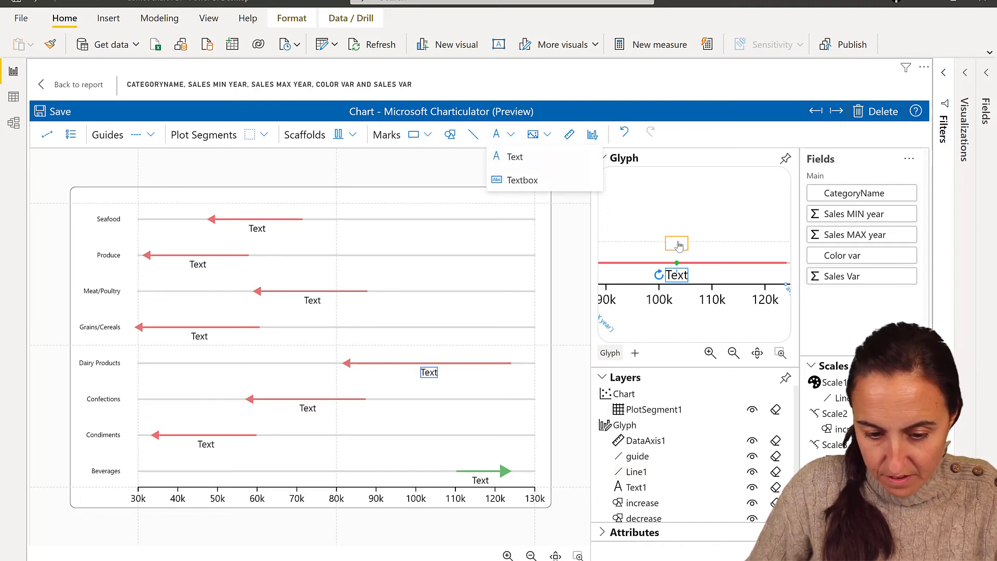
left_click(678, 244)
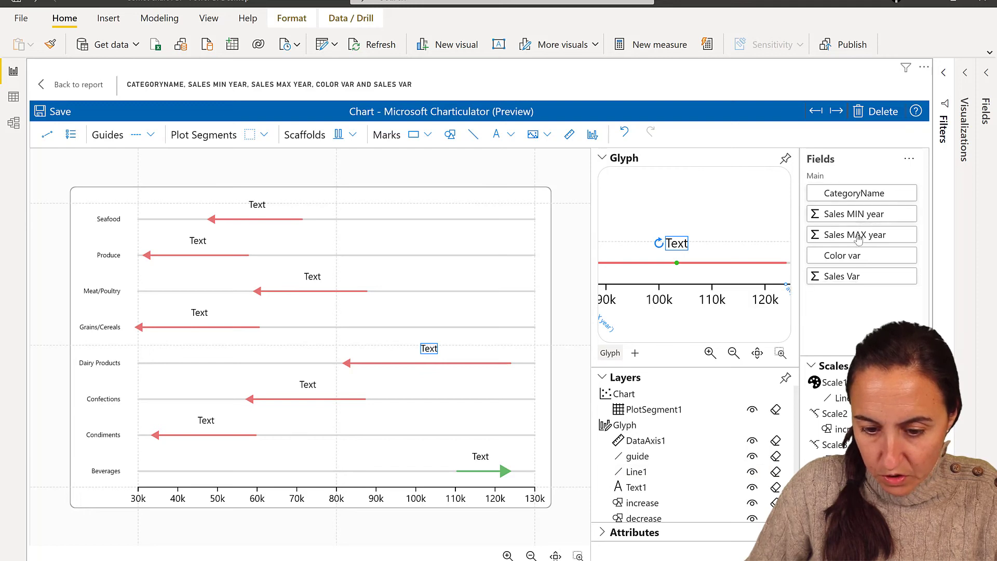
left_click(847, 257)
left_click_drag(846, 278, 679, 251)
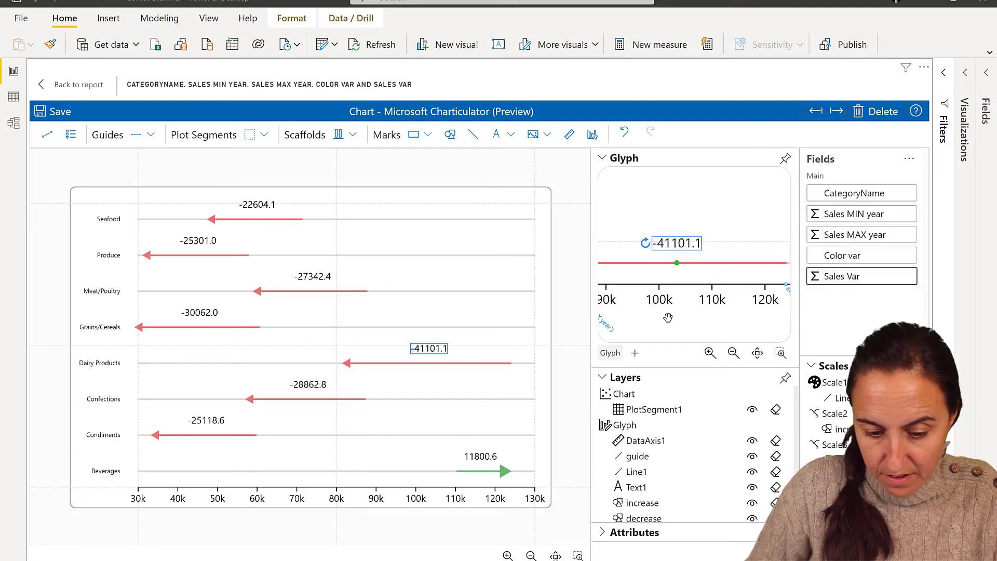
Change the label's text format to .2s so values read like 12k and -41k.
left_click(602, 158)
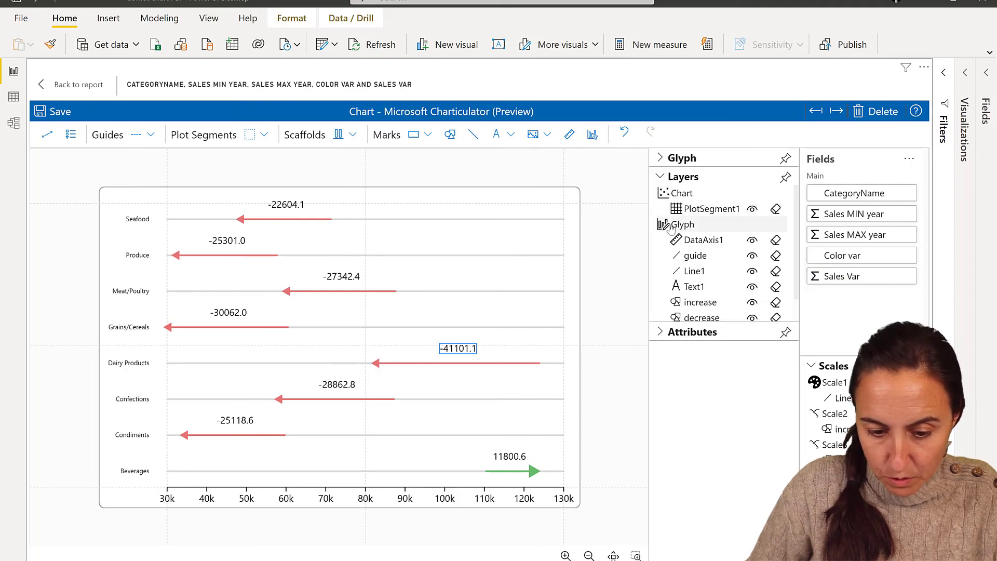
left_click(661, 177)
left_click(719, 196)
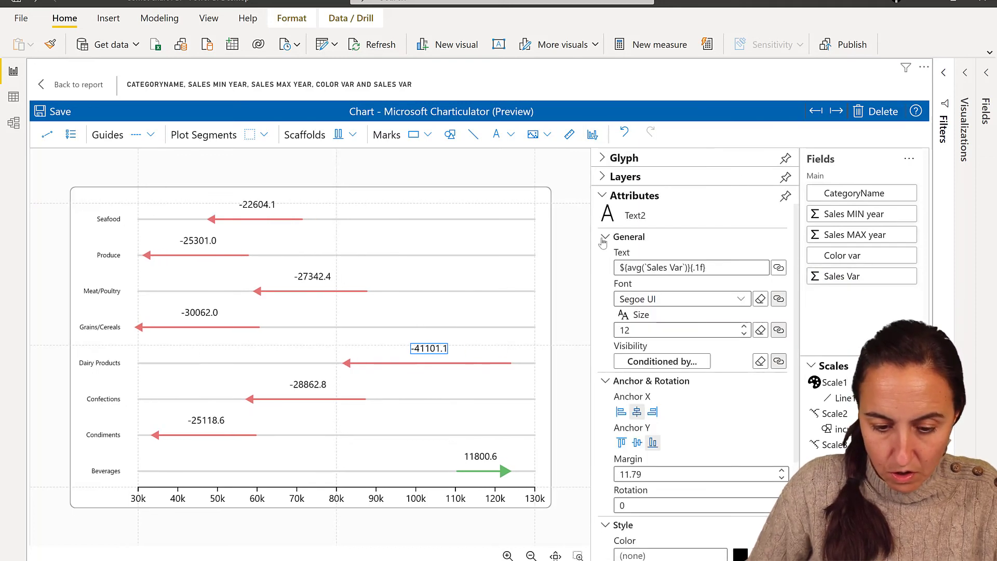
left_click(695, 267)
triple_click(703, 266)
left_click(702, 266)
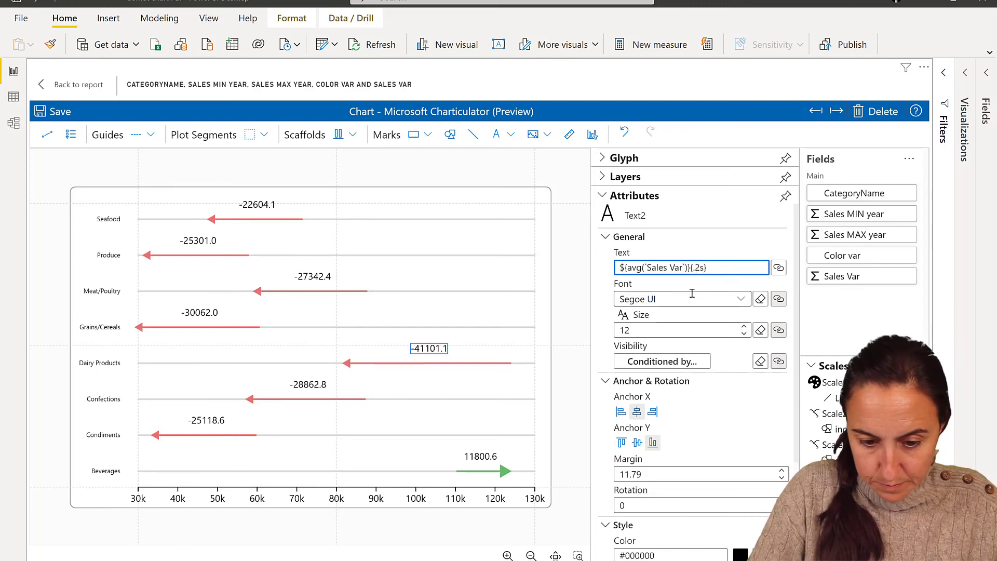
key("Return")
Rename the label 'data label' and colour it by the Color var field.
left_click(605, 349)
type("data label")
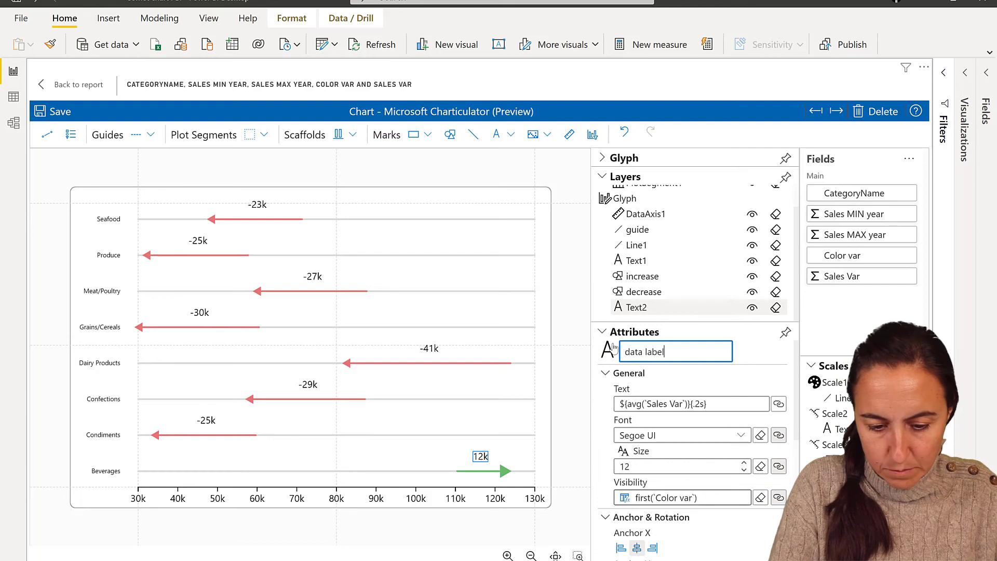
key("Return")
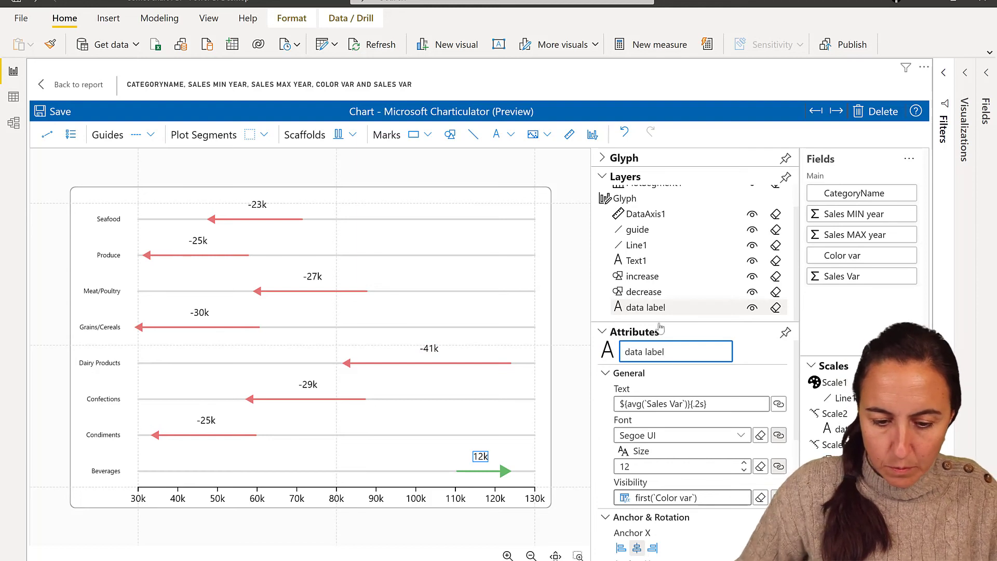
scroll(706, 427, "down", 6)
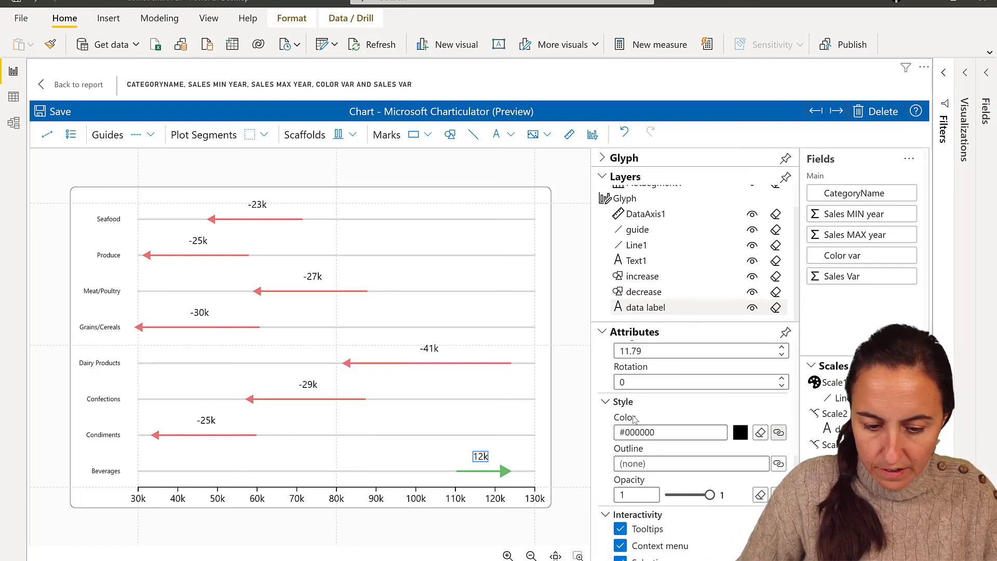
left_click_drag(841, 255, 670, 432)
left_click(778, 432)
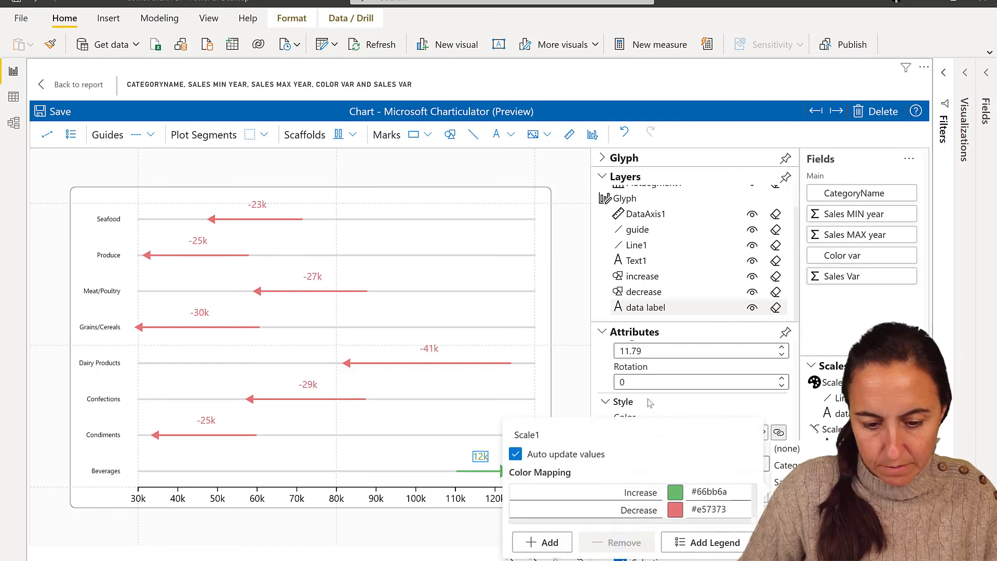
left_click(579, 369)
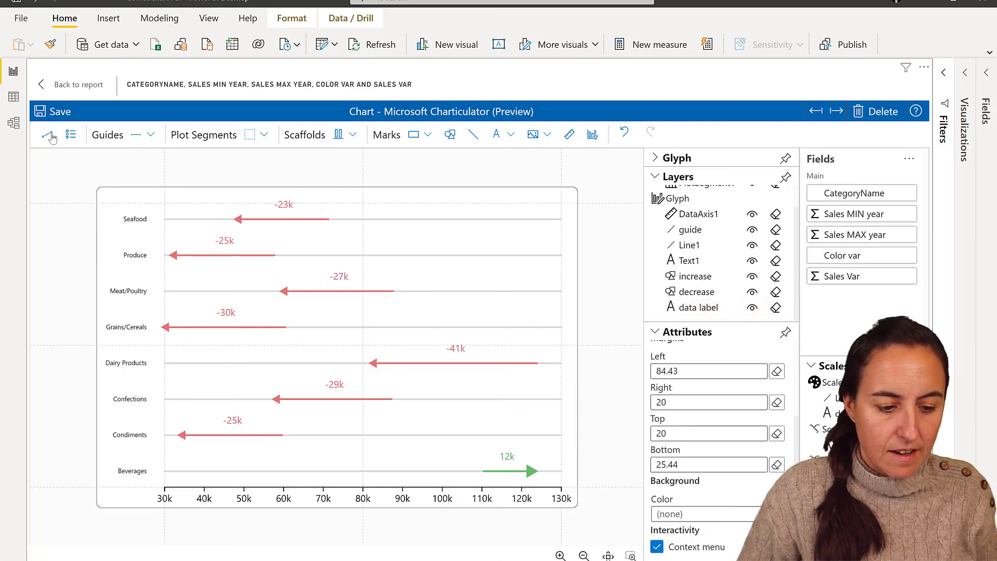
Reopen the visual in Charticulator and sort PlotSegment1 rows by Sum of Sales MAX year.
left_click(79, 85)
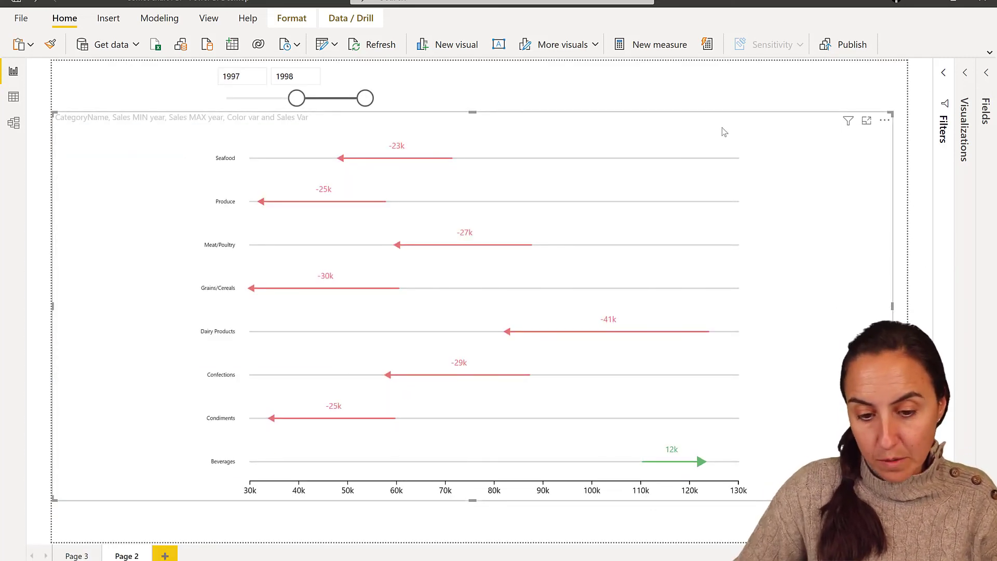
left_click(885, 120)
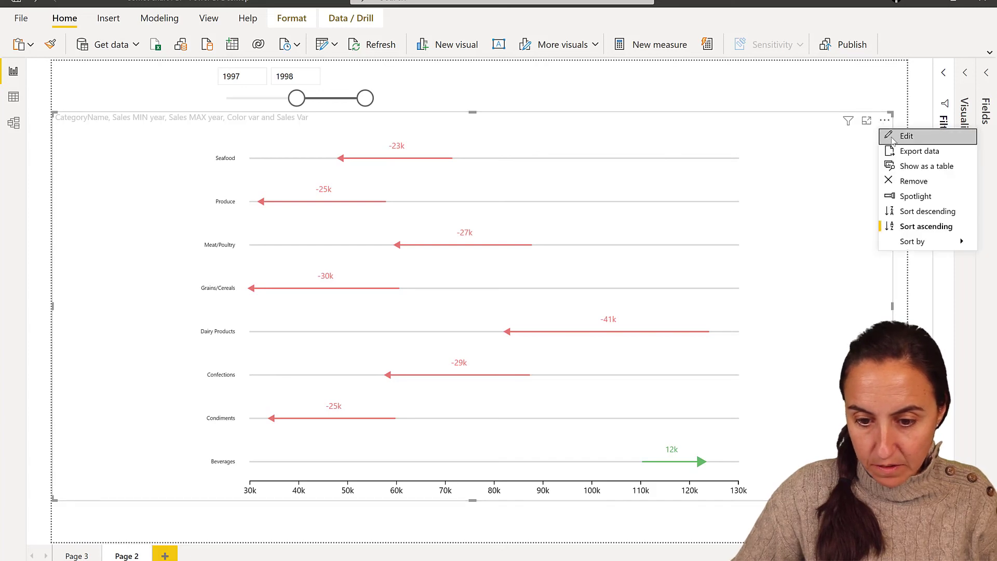
left_click(895, 142)
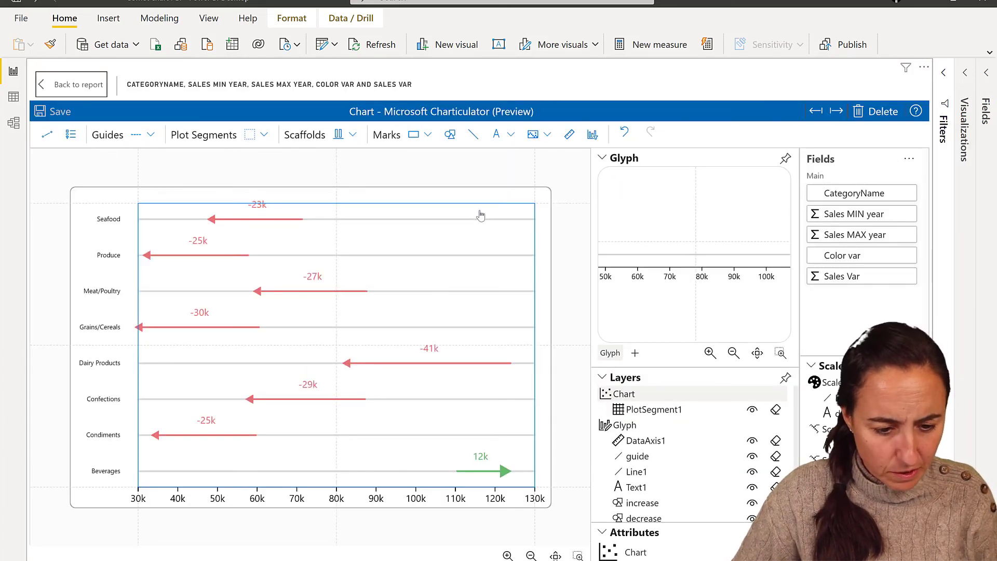
left_click(490, 231)
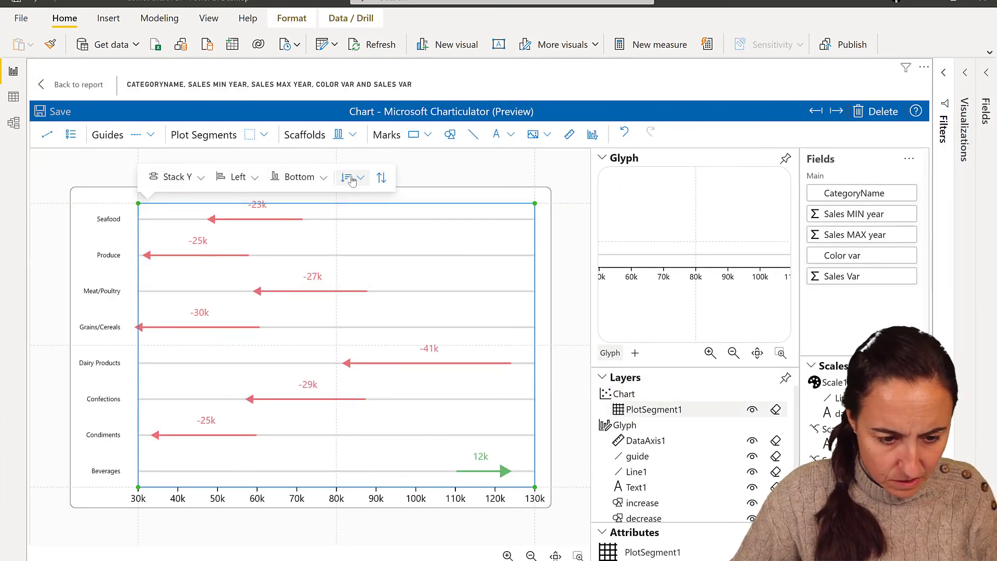
left_click(354, 177)
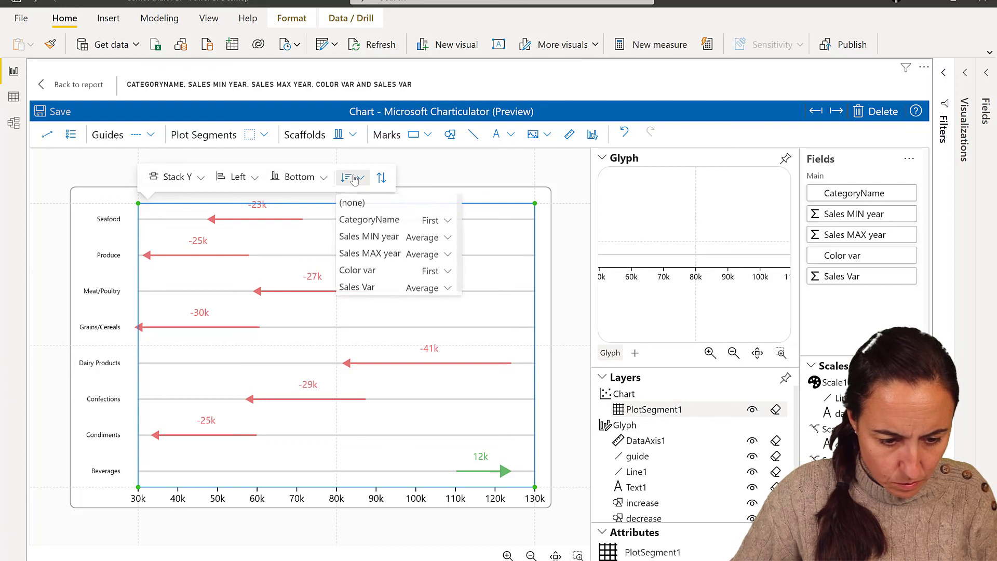
left_click(424, 255)
left_click(428, 312)
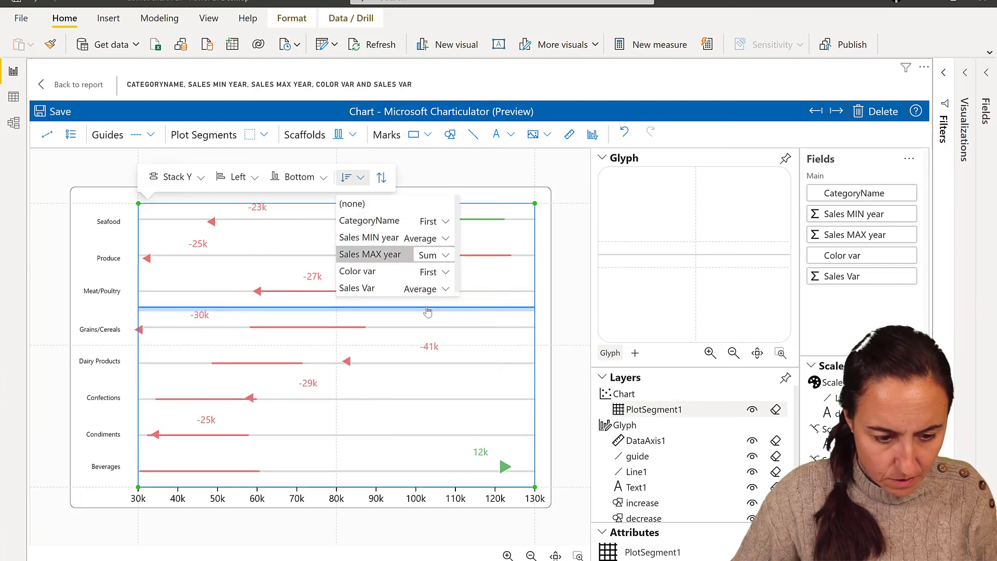
left_click(475, 160)
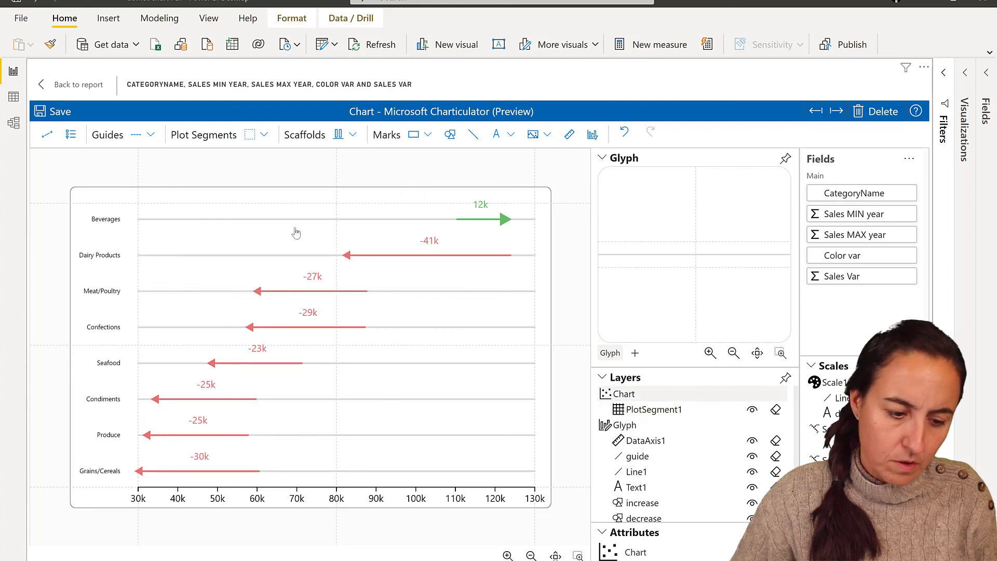
Go back to report Page 2 to view the sorted arrow chart.
left_click(76, 89)
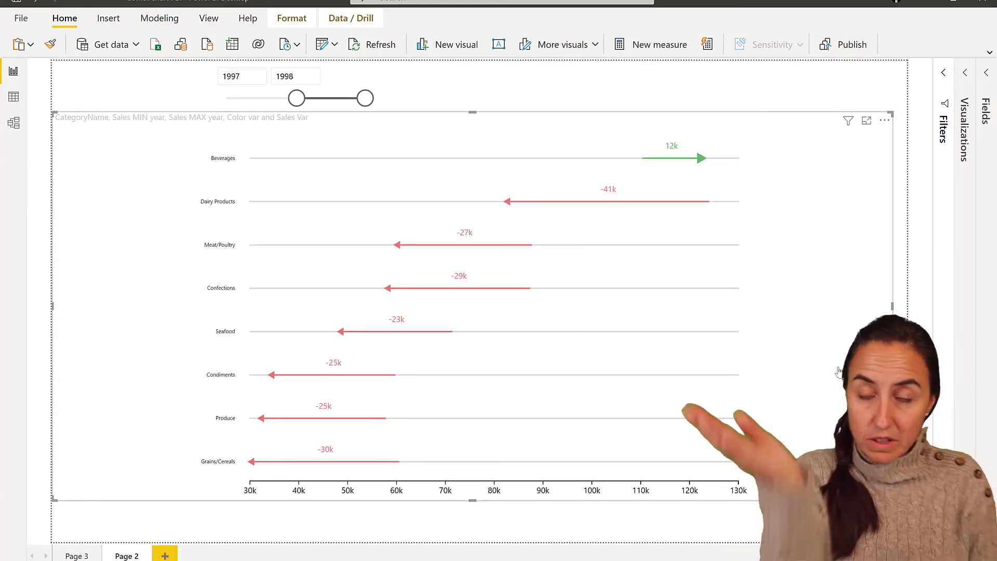